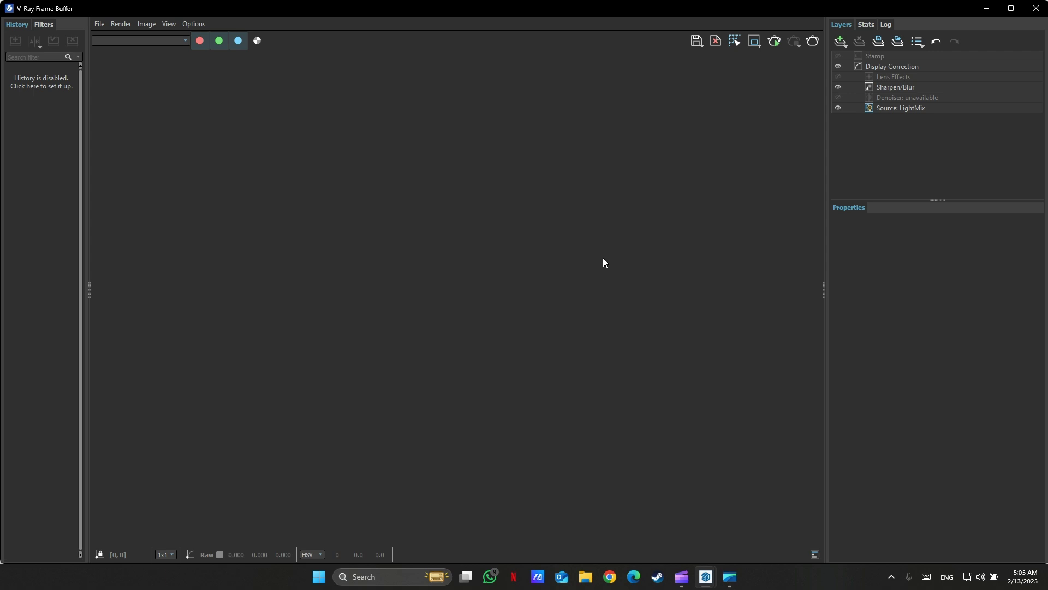
# Review the LightMix, Denoiser, Lens Effects and Display Correction layer settings and start rendering the scene
pyautogui.click(886, 108)
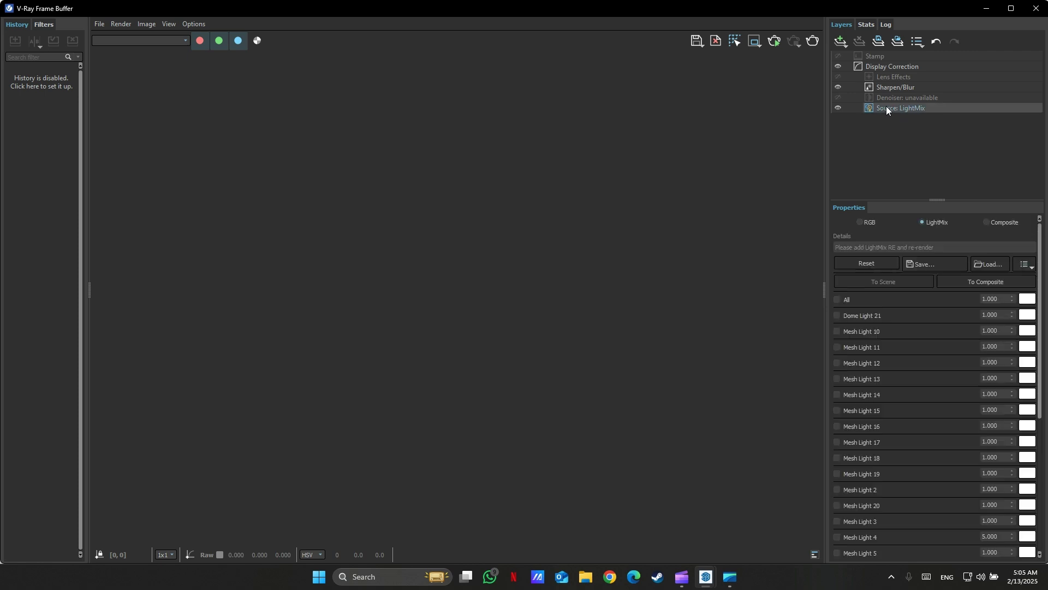
pyautogui.click(886, 102)
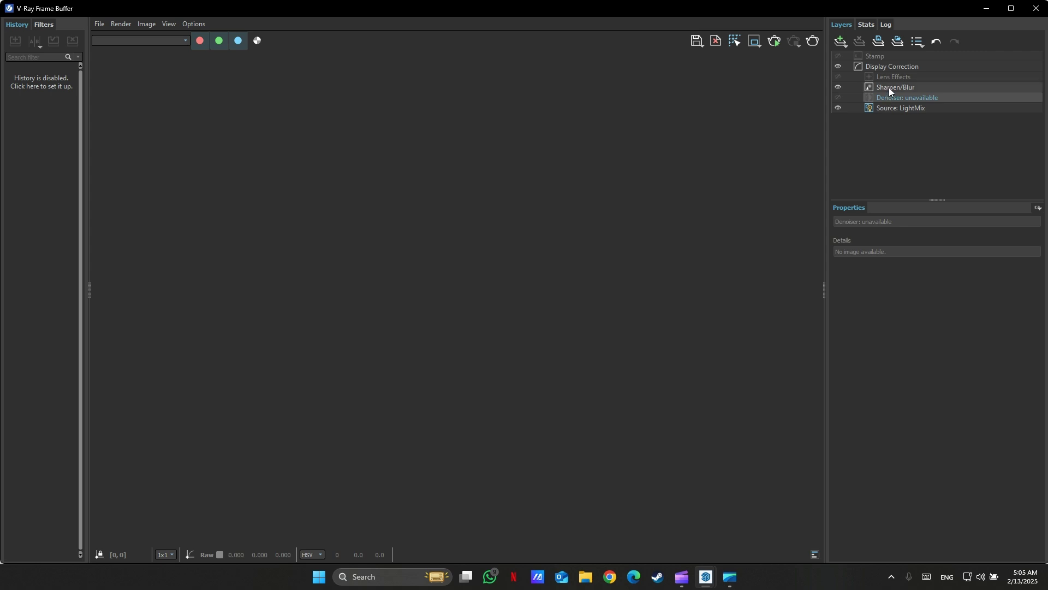
pyautogui.click(883, 77)
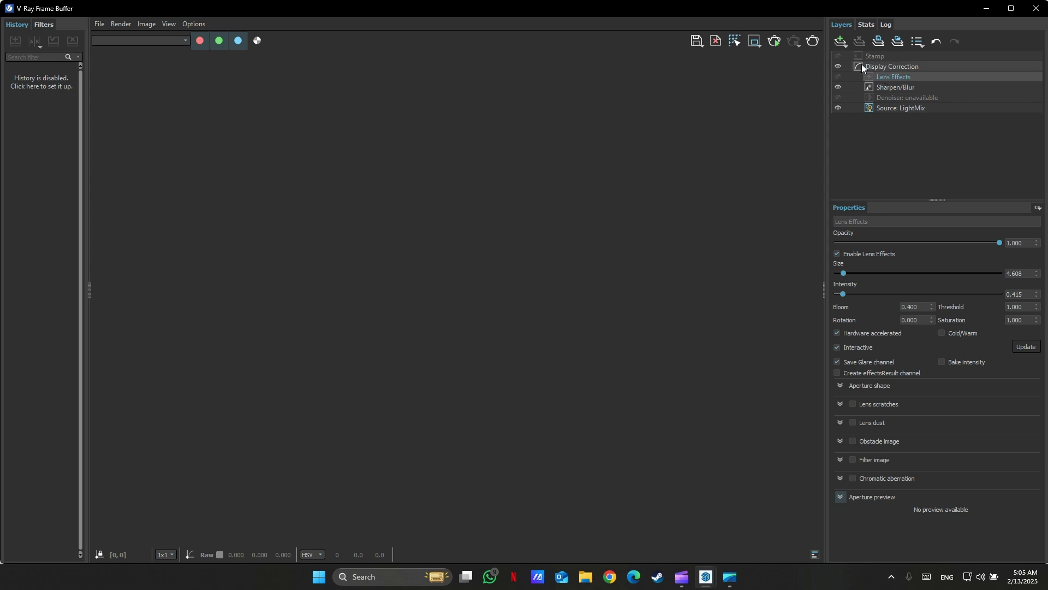
pyautogui.click(869, 68)
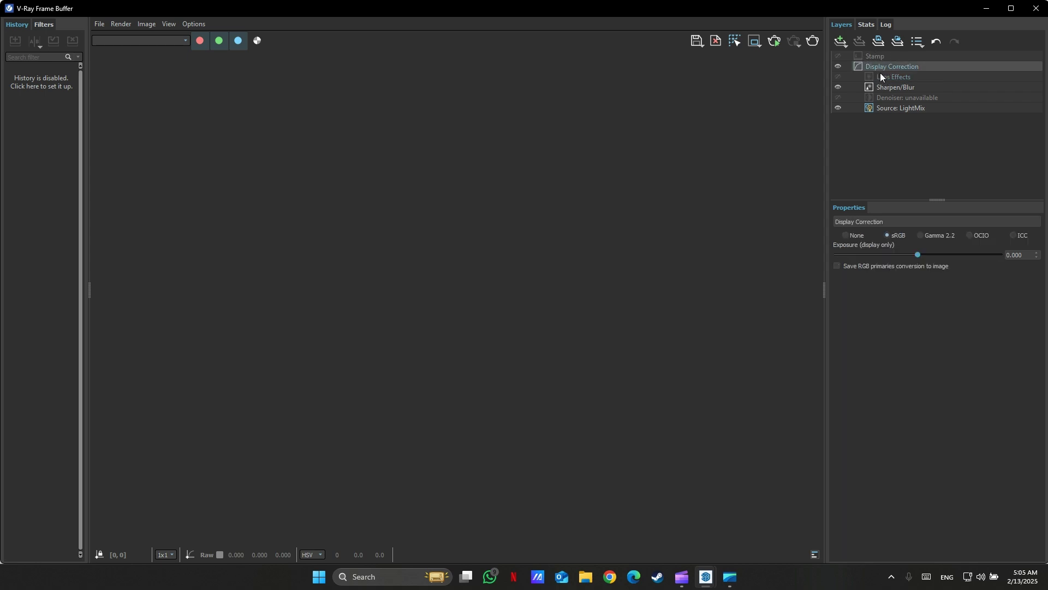
pyautogui.click(880, 109)
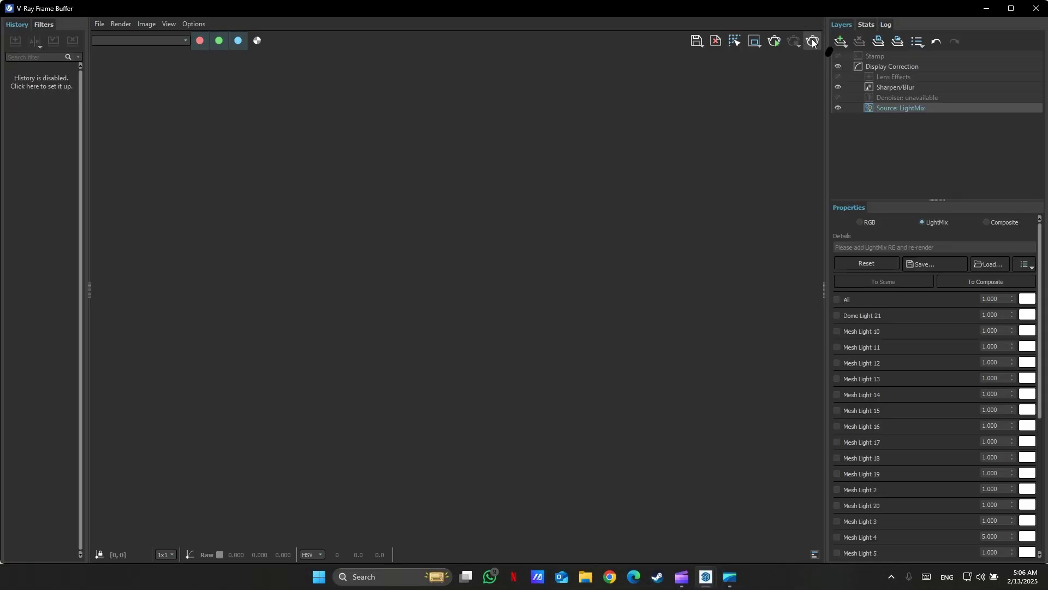
pyautogui.click(813, 41)
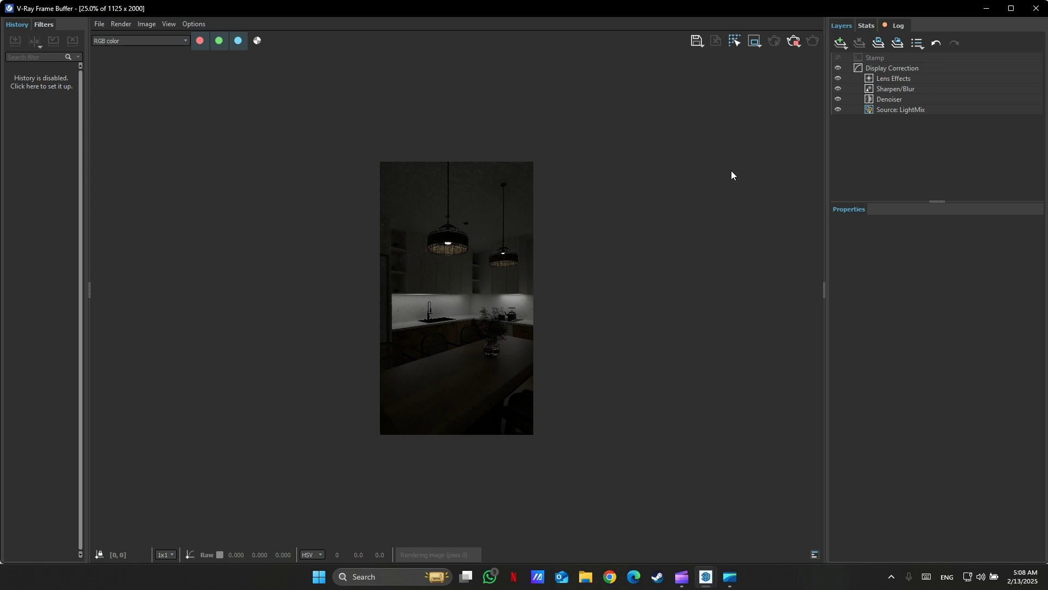
# Examine the settings of the Denoiser, Sharpen/Blur and Lens Effects layers while the kitchen renders
pyautogui.click(879, 110)
pyautogui.click(885, 101)
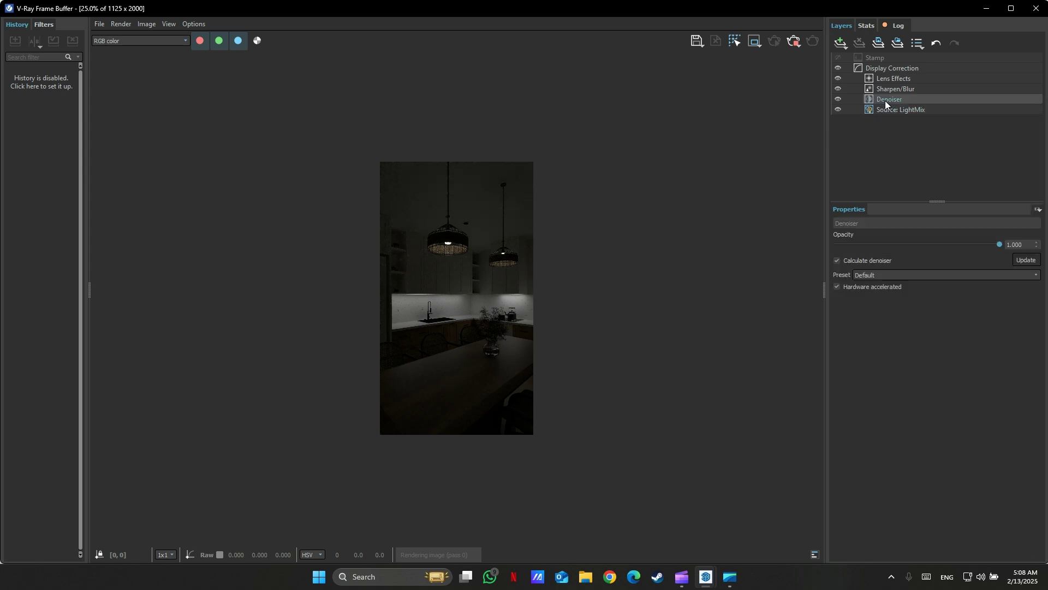
pyautogui.click(885, 89)
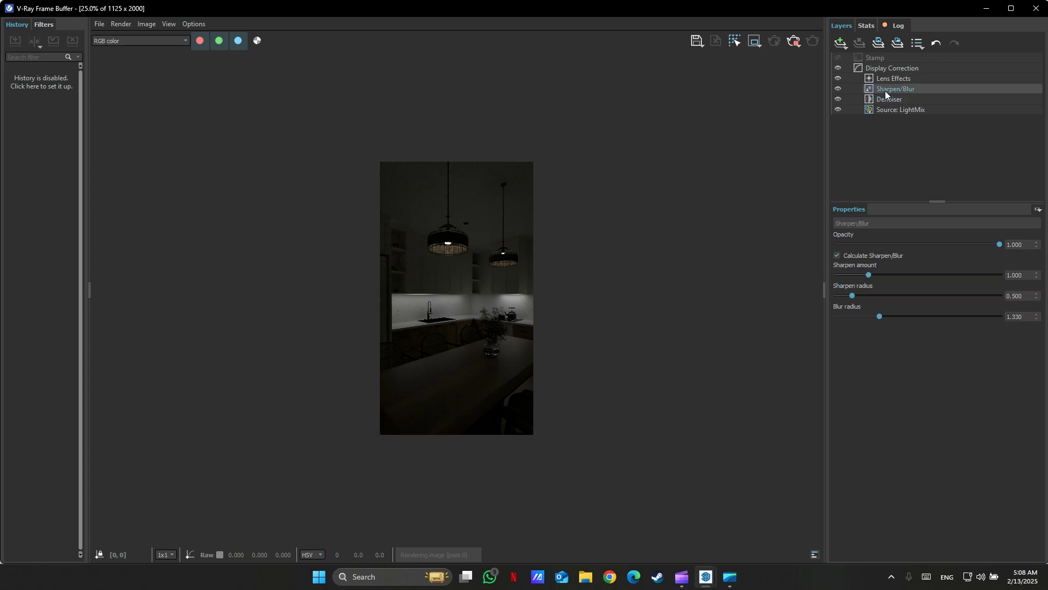
pyautogui.click(885, 80)
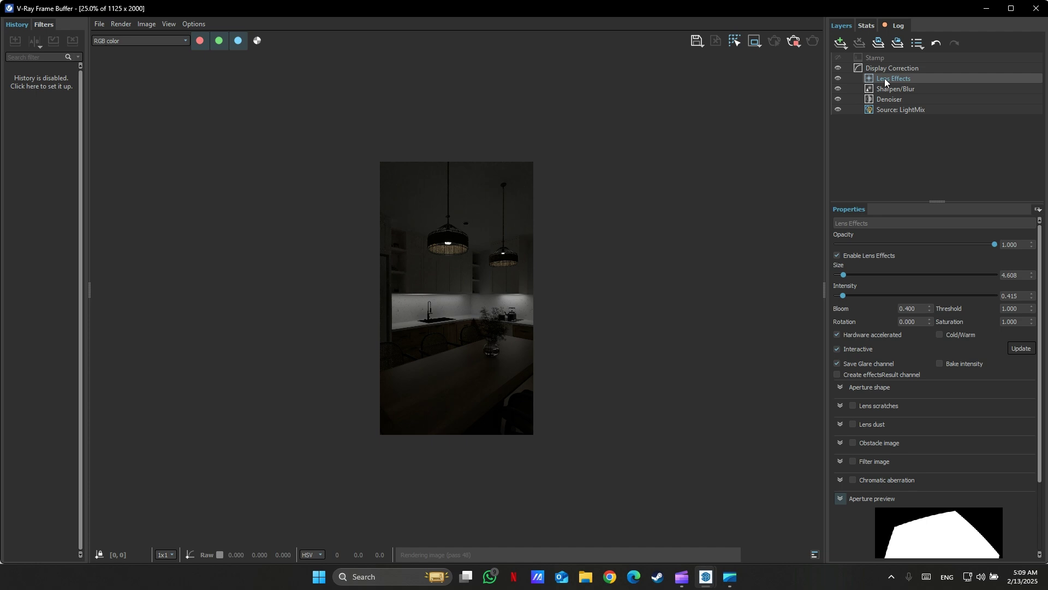
# Go through the light list of the LightMix source layer and enable all lights at once
pyautogui.click(877, 109)
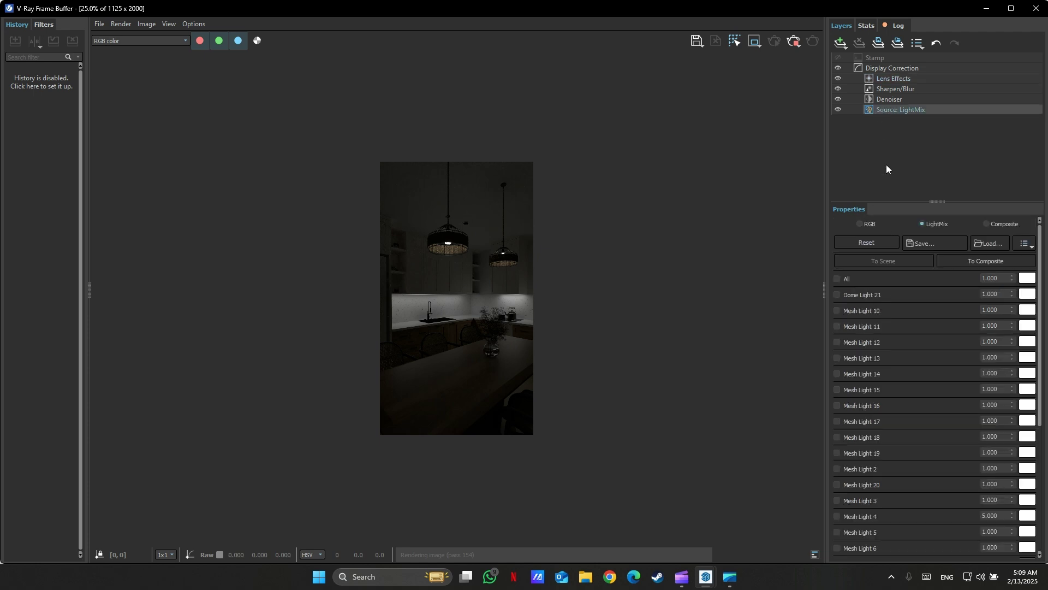
pyautogui.scroll(-5, 883, 309)
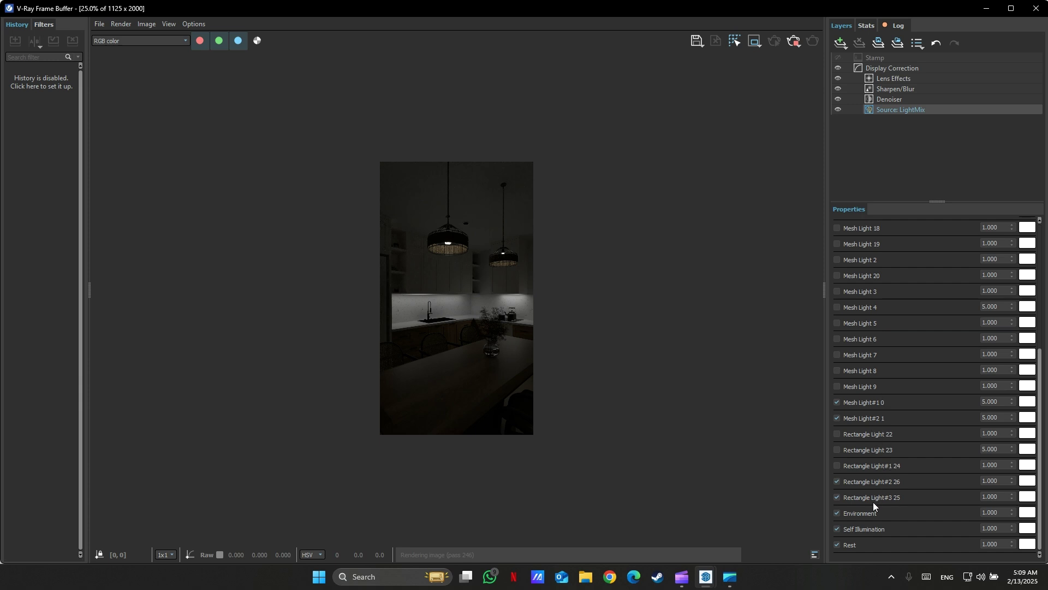
pyautogui.scroll(5, 873, 507)
pyautogui.scroll(-5, 874, 454)
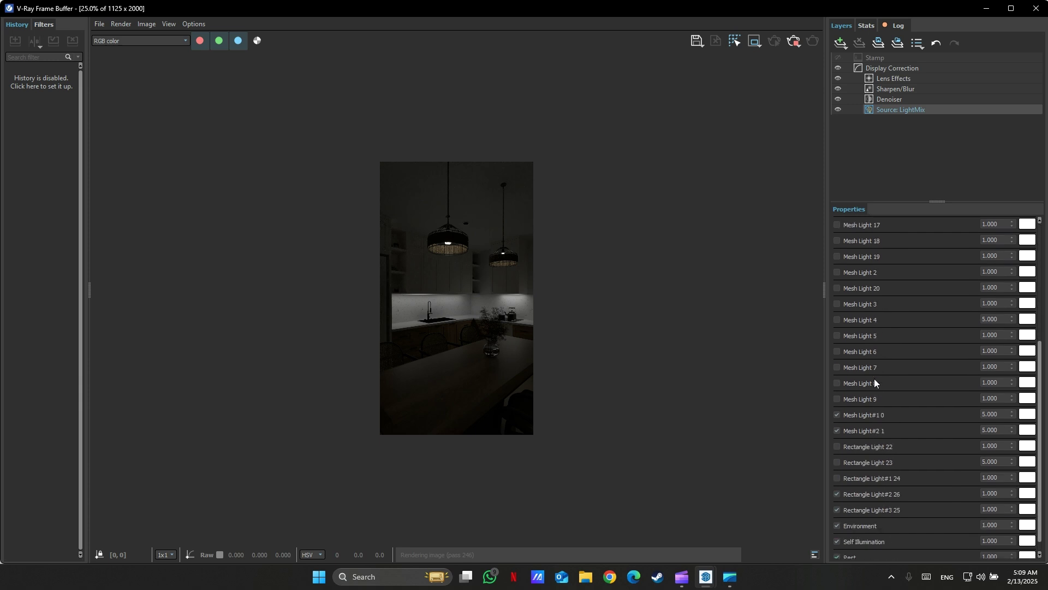
pyautogui.scroll(-1, 874, 366)
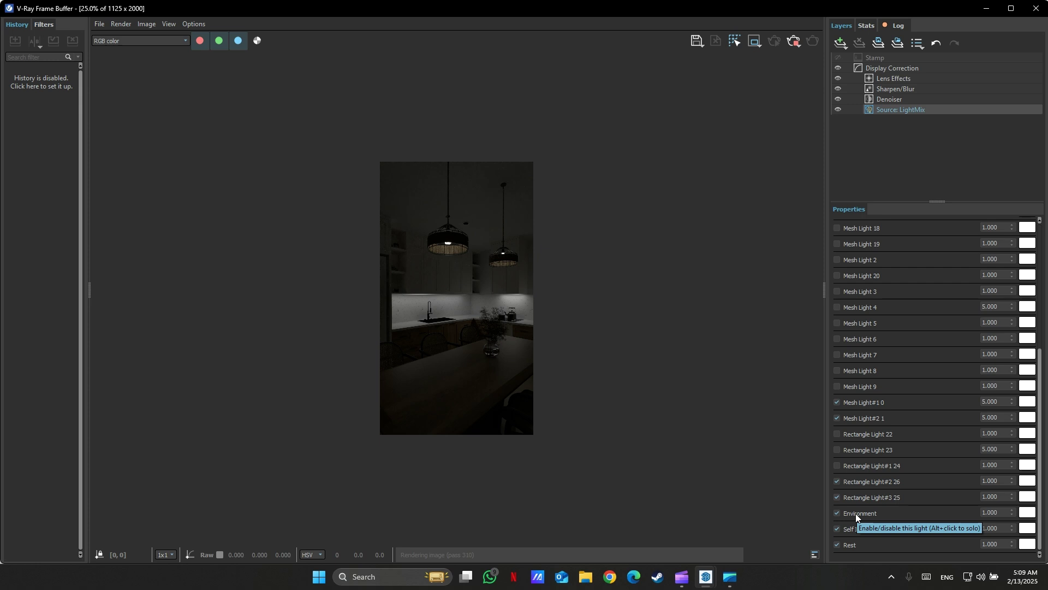
pyautogui.scroll(5, 856, 513)
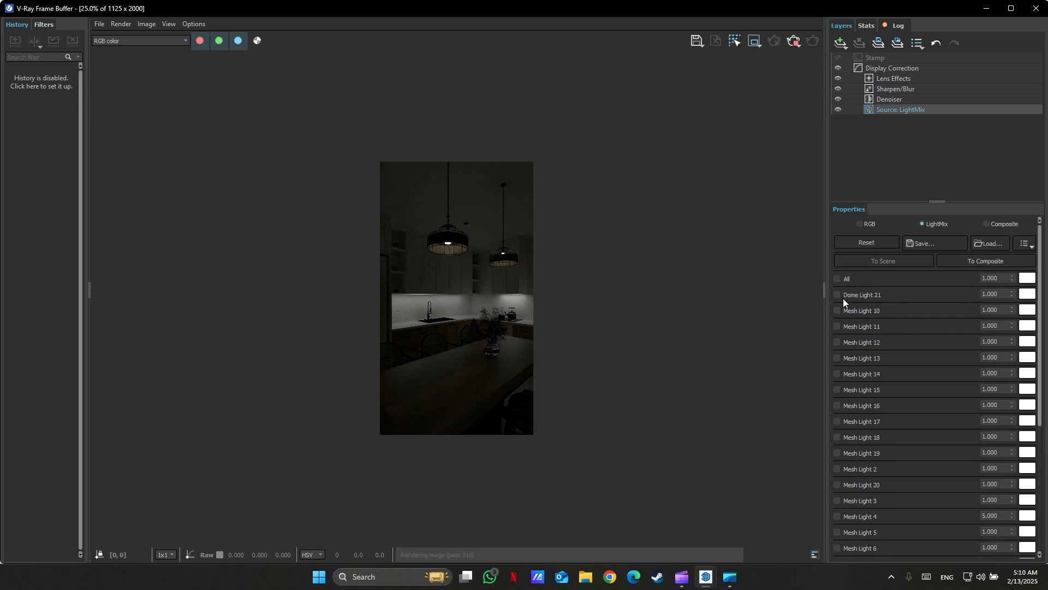
pyautogui.click(837, 279)
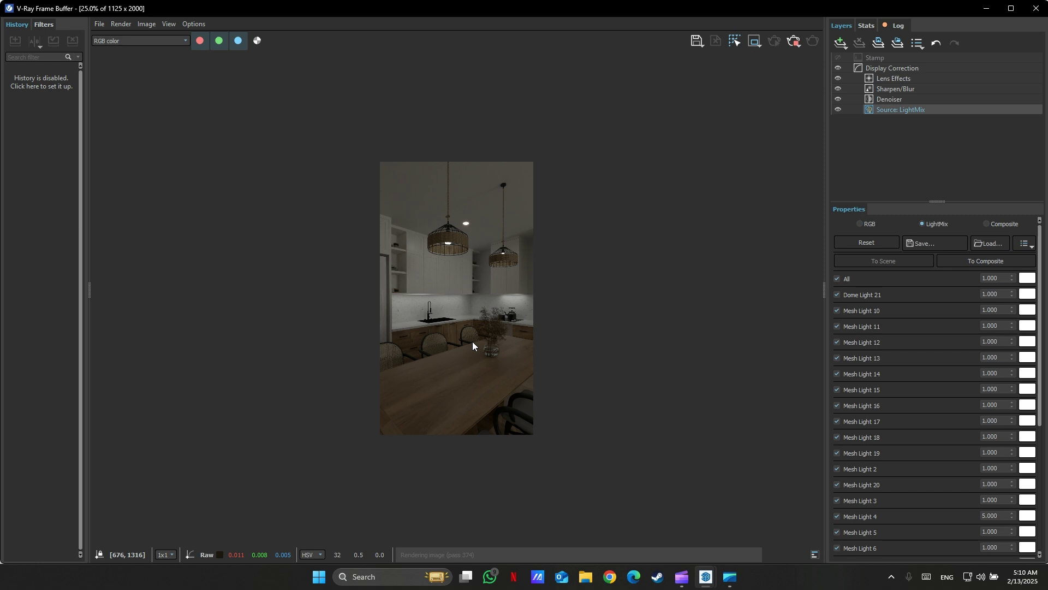
pyautogui.scroll(3, 496, 329)
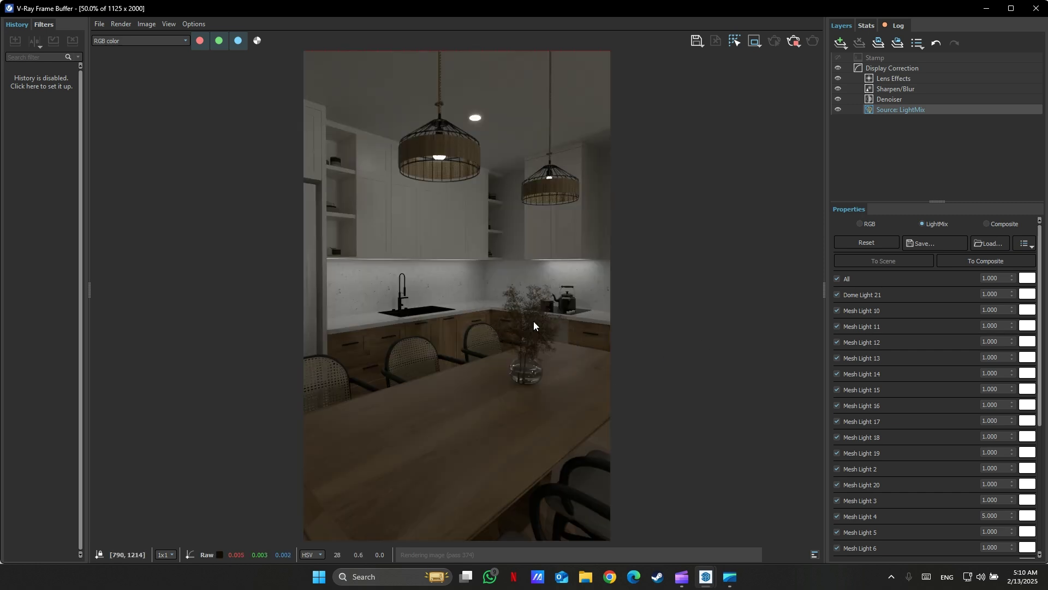
pyautogui.moveTo(552, 289); pyautogui.dragTo(553, 296, button='middle')
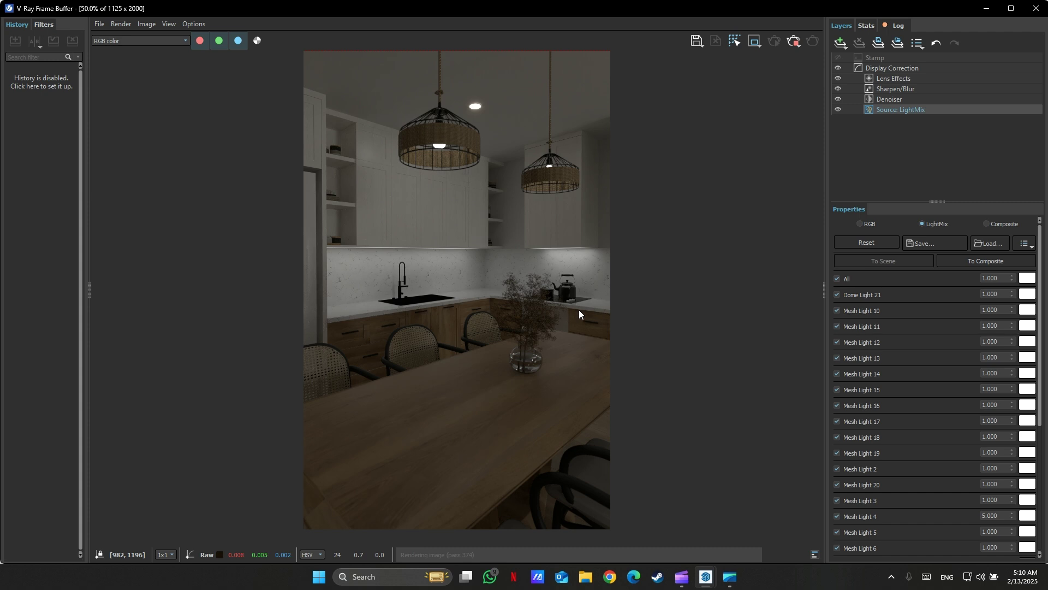
pyautogui.scroll(-5, 879, 350)
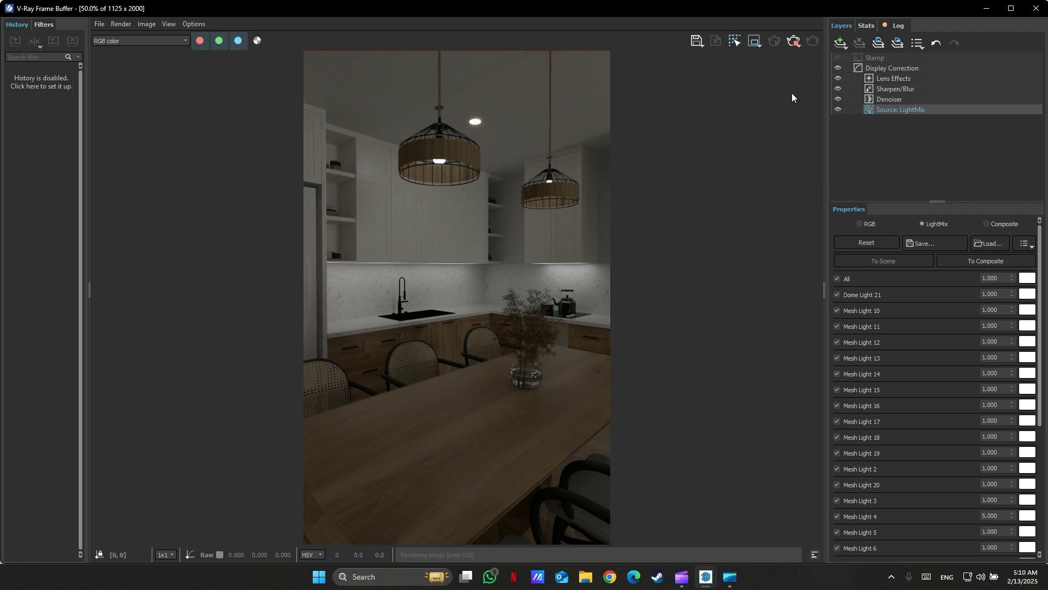
# Add an Exposure correction layer and raise its exposure to 0.920
pyautogui.click(840, 43)
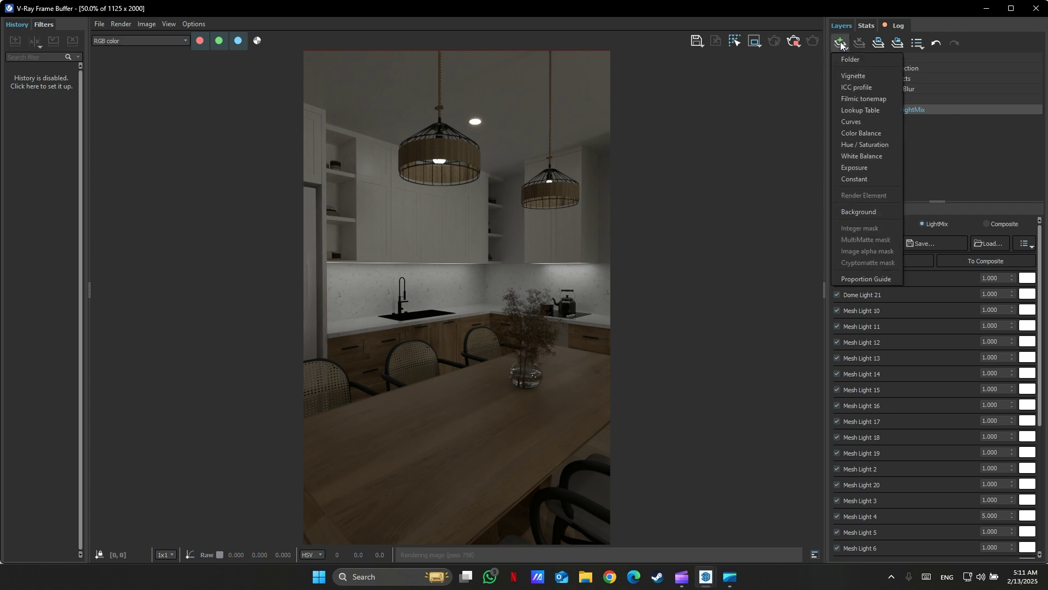
pyautogui.click(862, 168)
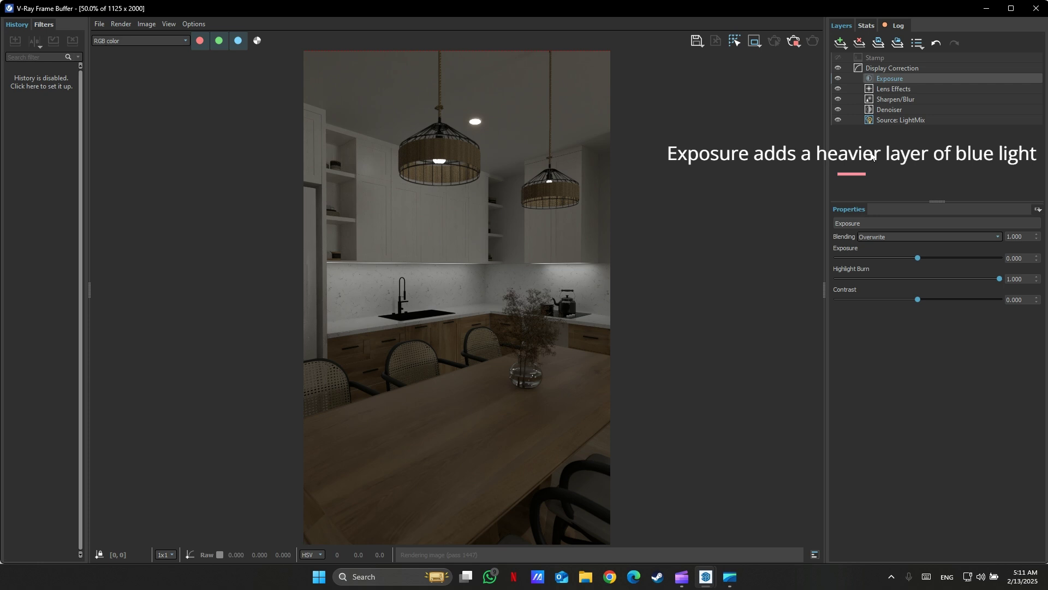
pyautogui.moveTo(917, 258); pyautogui.dragTo(930, 260)
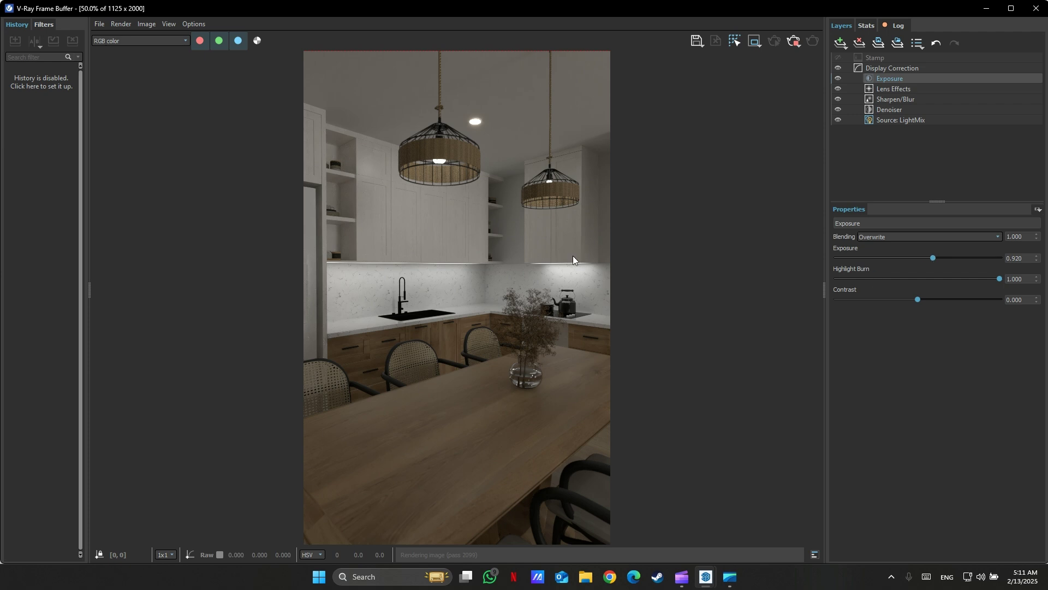
# Inspect the kitchen render up close around the pendant lamps, cabinets, backsplash and dining table
pyautogui.scroll(-1, 567, 256)
pyautogui.scroll(1, 541, 250)
pyautogui.scroll(-1, 538, 273)
pyautogui.scroll(1, 536, 276)
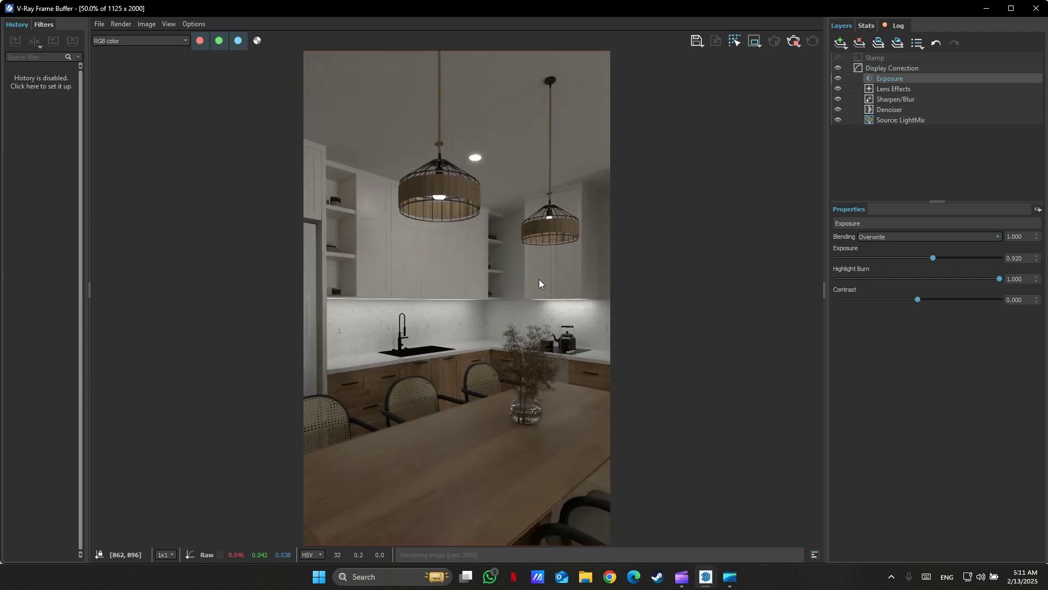
pyautogui.scroll(1, 540, 278)
pyautogui.scroll(-1, 565, 191)
pyautogui.scroll(1, 567, 182)
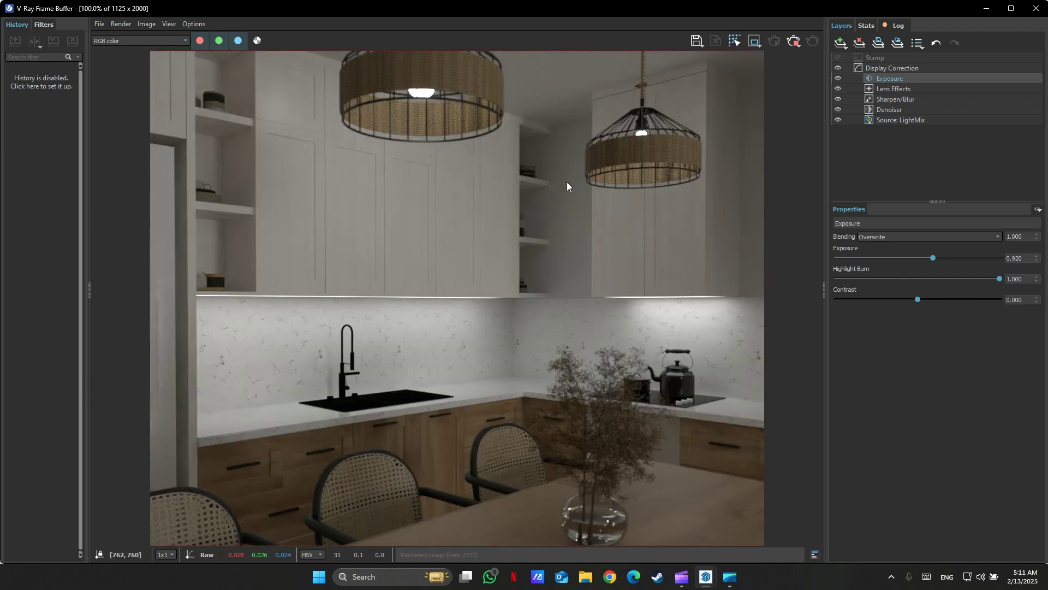
pyautogui.moveTo(567, 182); pyautogui.dragTo(545, 202, button='middle')
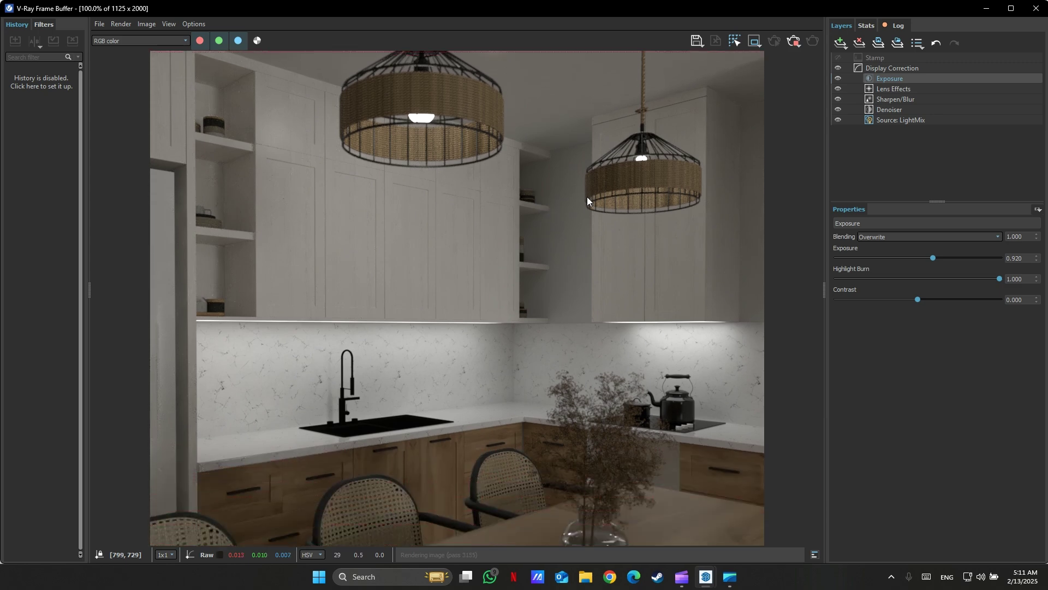
pyautogui.scroll(-1, 587, 198)
pyautogui.scroll(1, 626, 169)
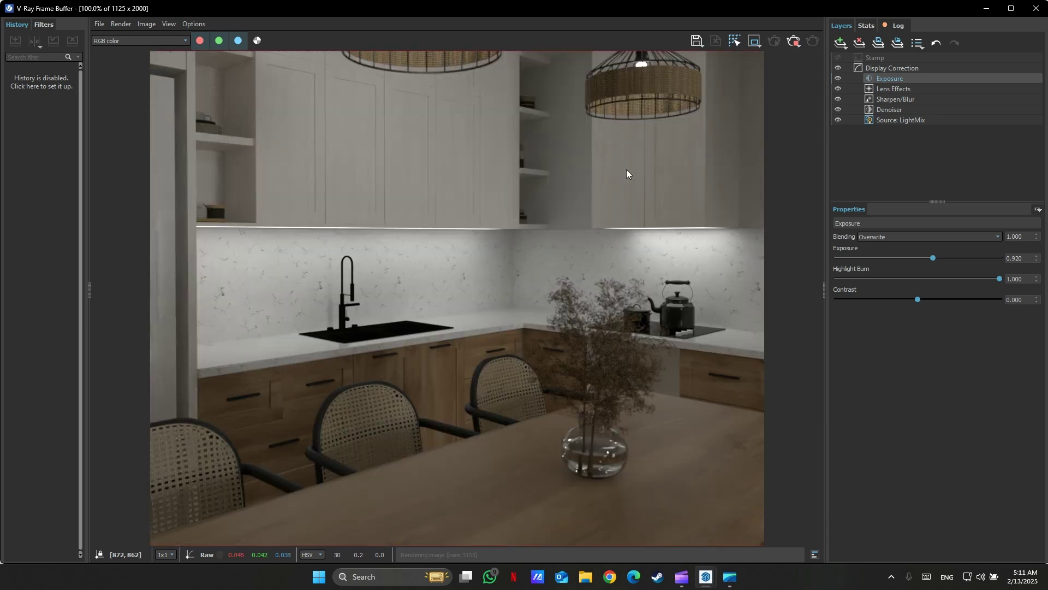
pyautogui.moveTo(627, 169); pyautogui.dragTo(634, 281, button='middle')
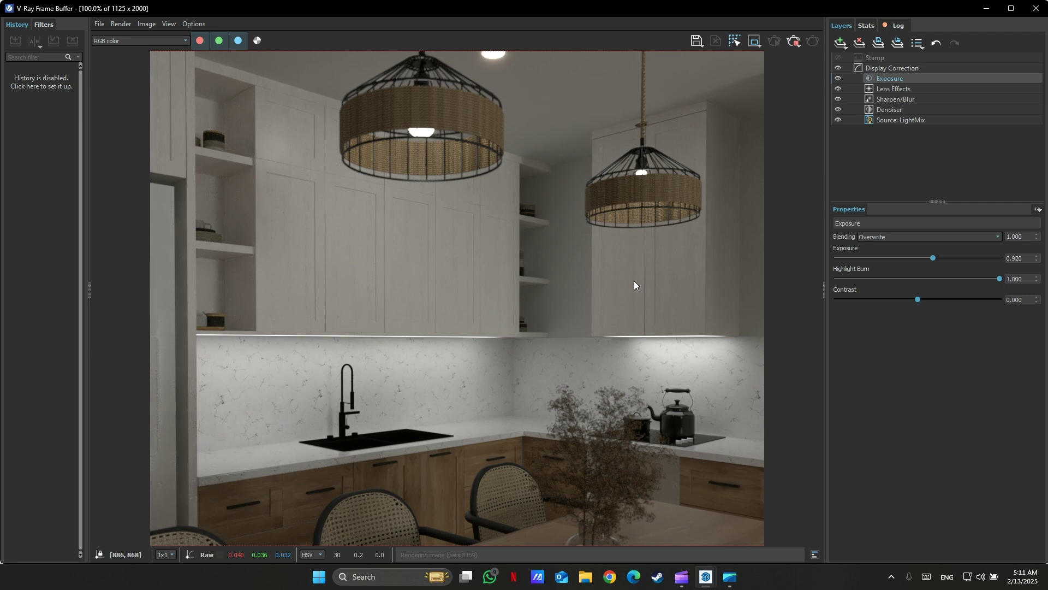
pyautogui.moveTo(667, 173); pyautogui.dragTo(660, 226, button='middle')
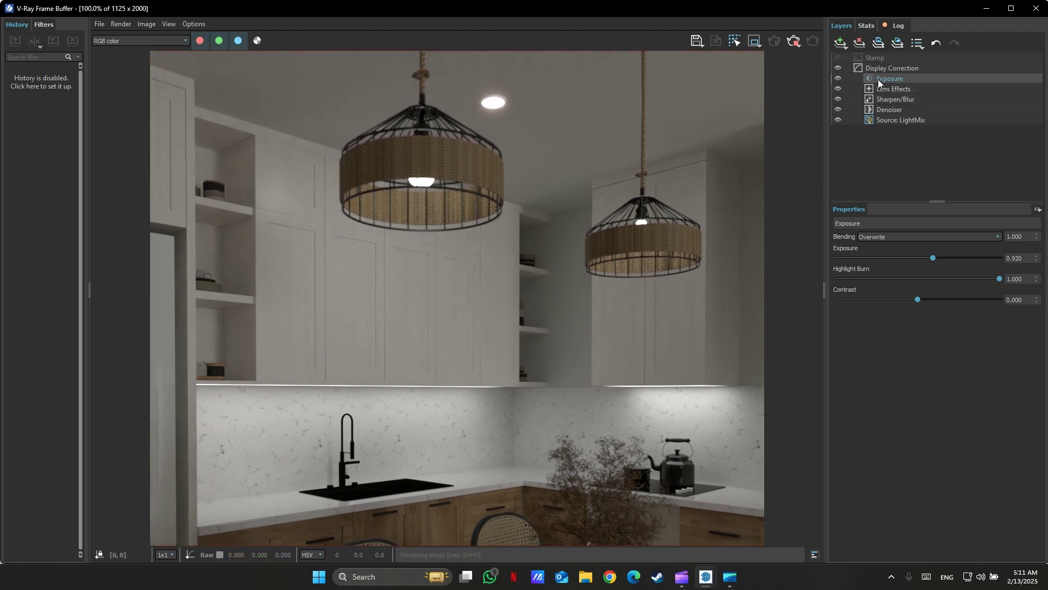
pyautogui.moveTo(690, 204); pyautogui.dragTo(690, 165, button='middle')
pyautogui.scroll(-1, 690, 165)
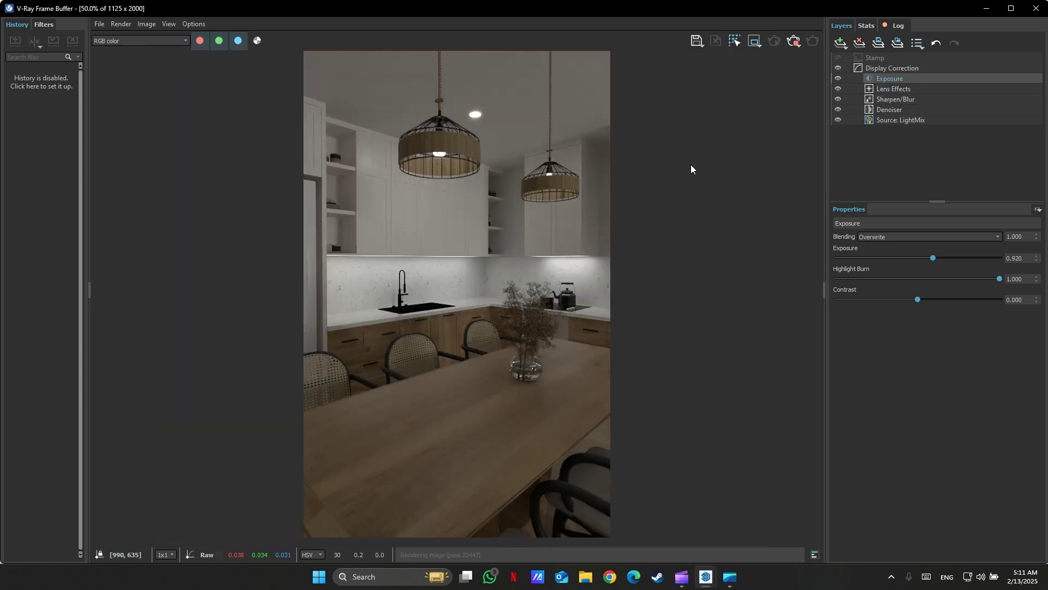
# Increase the Lens Effects layer's size to 9.655 and its intensity to 1.000
pyautogui.click(880, 90)
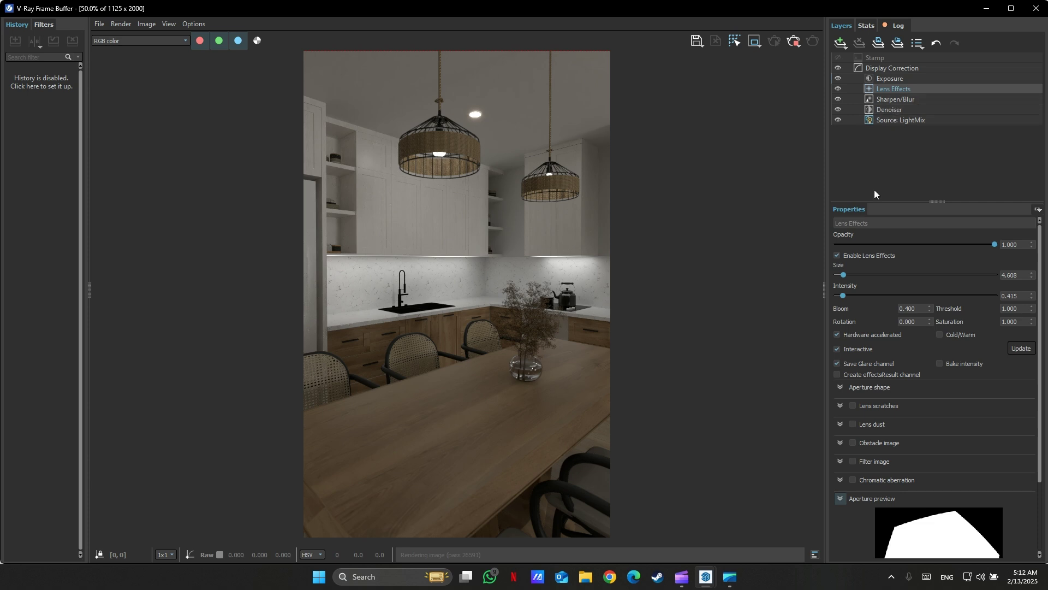
pyautogui.click(848, 274)
pyautogui.click(848, 296)
pyautogui.scroll(1, 501, 92)
pyautogui.scroll(1, 522, 148)
pyautogui.scroll(-1, 530, 162)
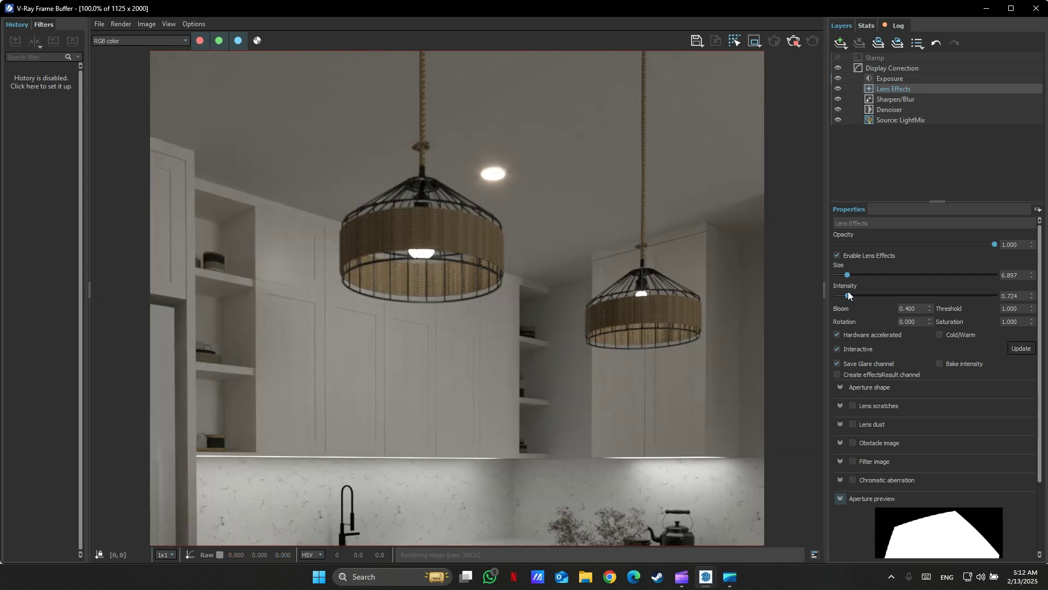
pyautogui.moveTo(850, 295); pyautogui.dragTo(852, 274)
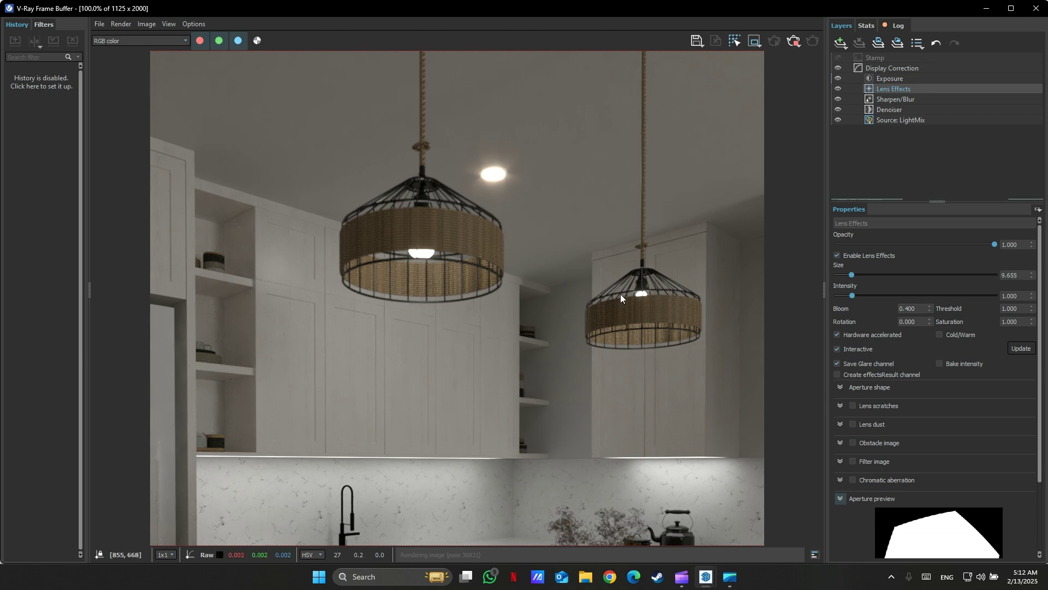
pyautogui.moveTo(625, 292); pyautogui.dragTo(626, 262, button='middle')
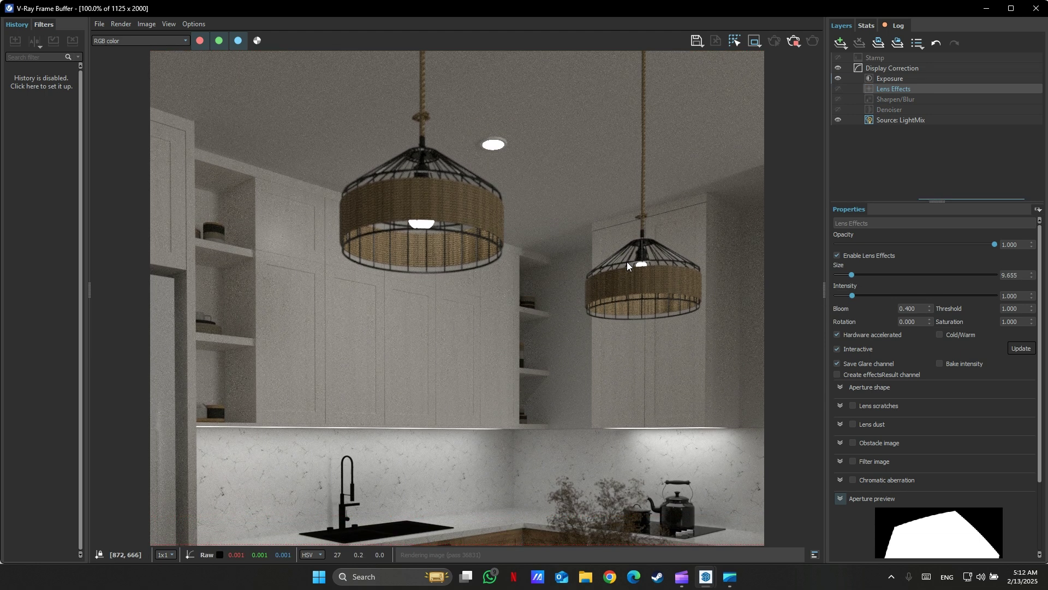
# Try the Cold/Warm option of the lens effects on the lamp glow and switch it back off
pyautogui.click(939, 334)
pyautogui.moveTo(591, 183); pyautogui.dragTo(586, 197, button='middle')
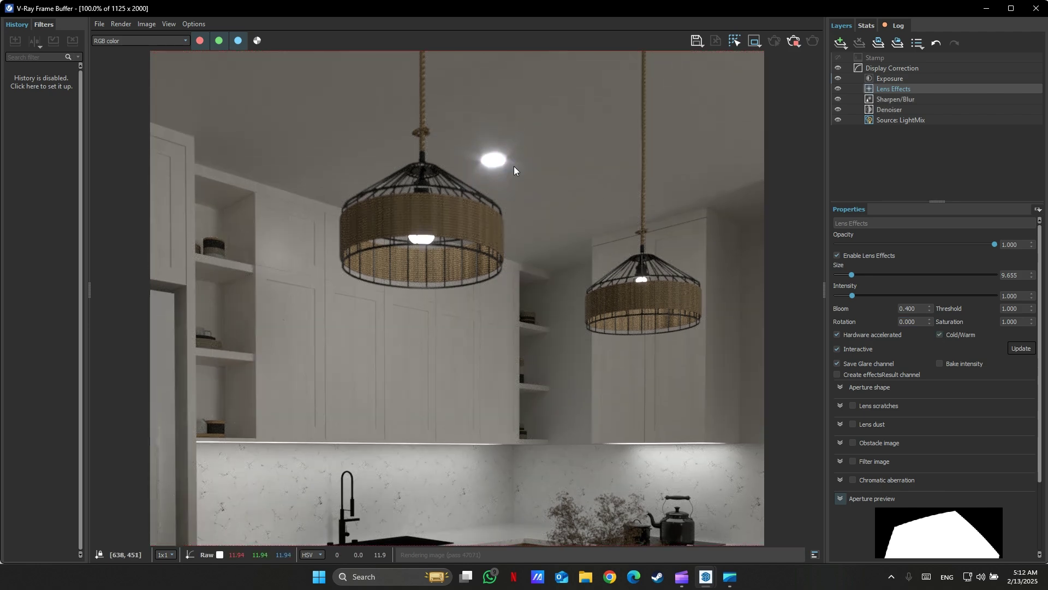
pyautogui.click(939, 334)
pyautogui.moveTo(604, 192); pyautogui.dragTo(600, 104, button='middle')
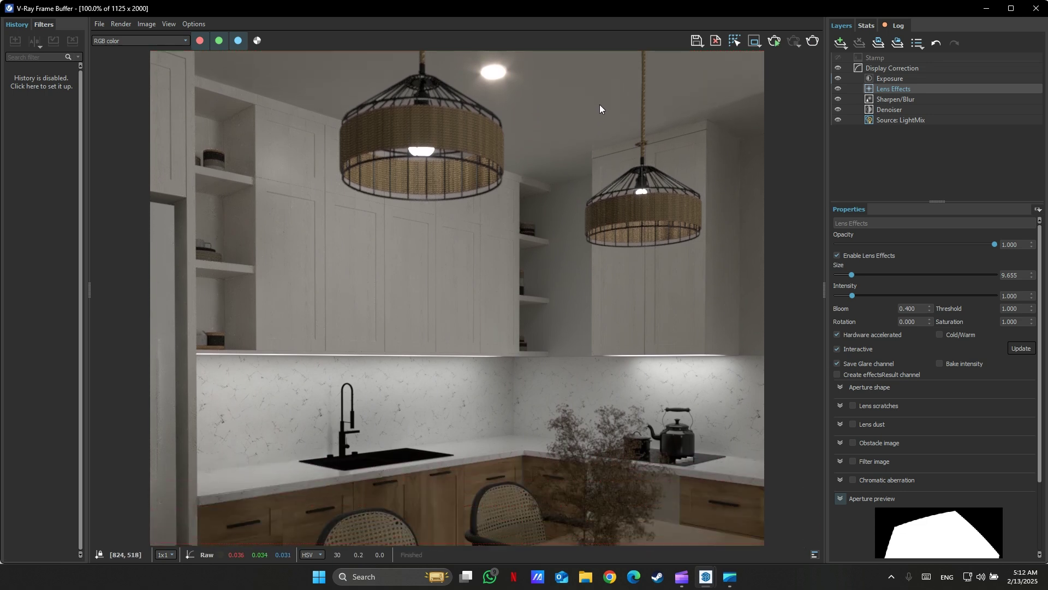
# Adjust the Sharpen/Blur layer, setting its sharpen radius to 1.873 and its blur radius to 2.291
pyautogui.click(870, 99)
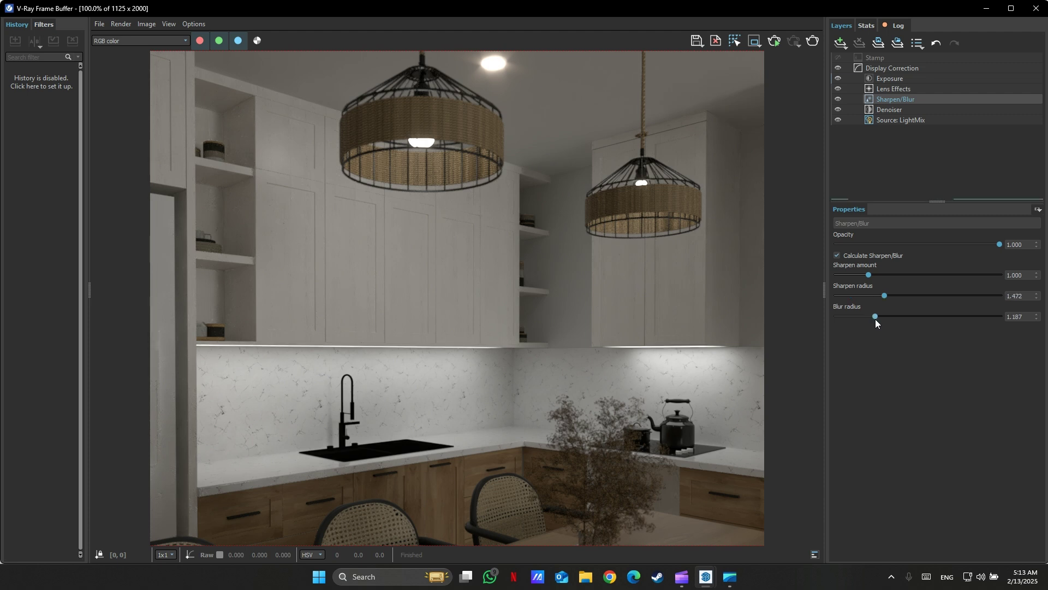
pyautogui.moveTo(876, 319); pyautogui.dragTo(909, 314)
pyautogui.moveTo(886, 294); pyautogui.dragTo(887, 296)
pyautogui.moveTo(640, 249); pyautogui.dragTo(643, 289)
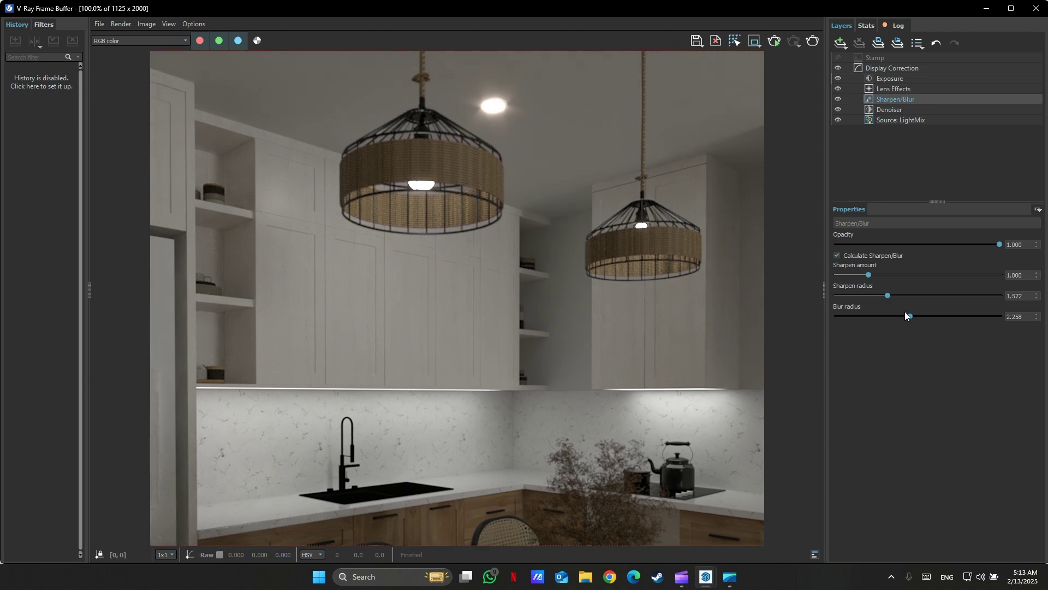
pyautogui.moveTo(909, 316); pyautogui.dragTo(891, 295)
pyautogui.moveTo(691, 274); pyautogui.dragTo(699, 282)
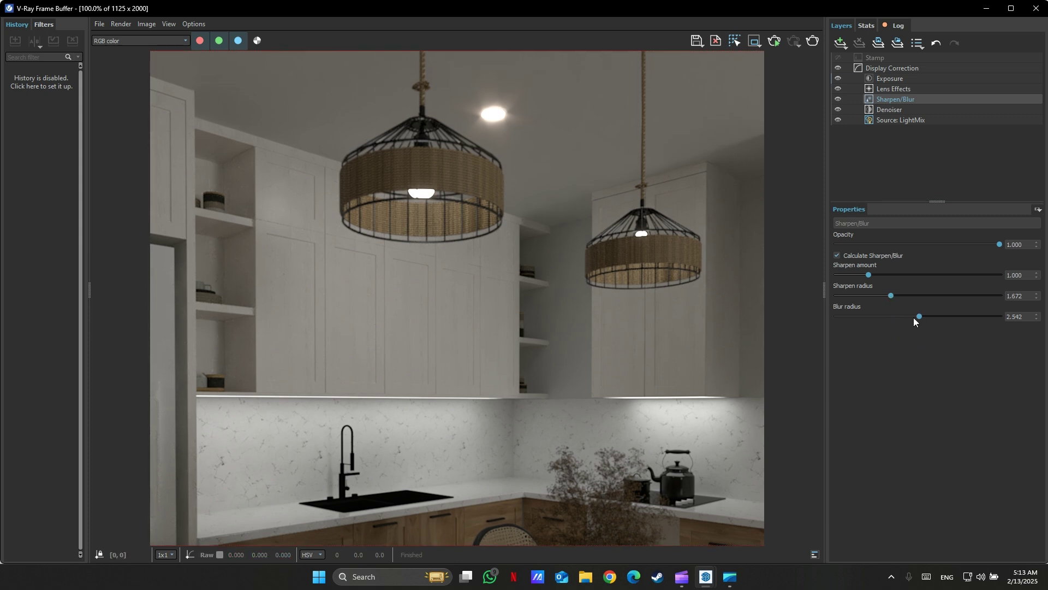
pyautogui.moveTo(891, 296); pyautogui.dragTo(905, 320)
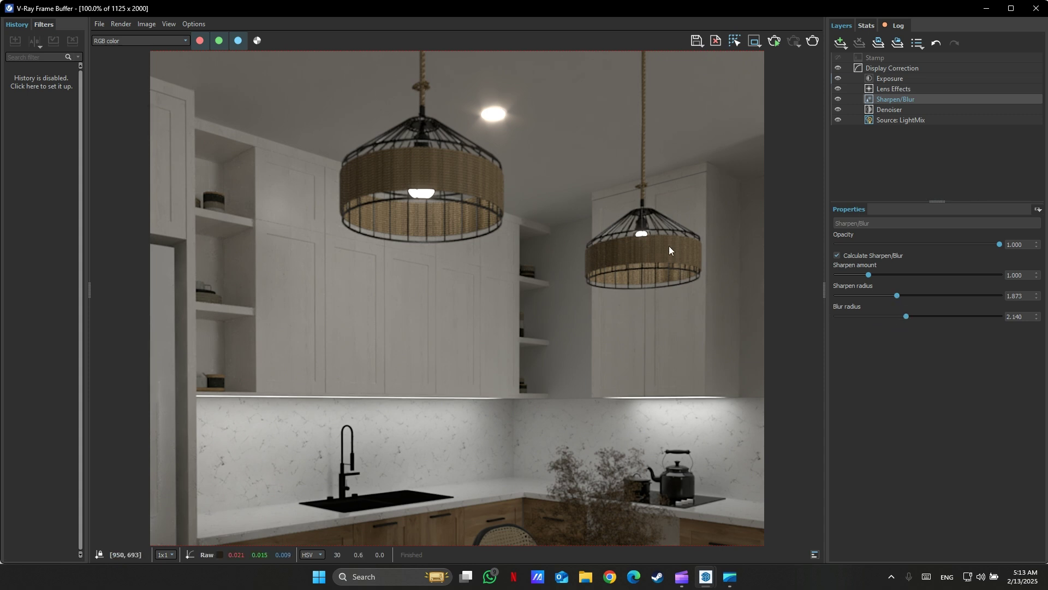
pyautogui.moveTo(673, 256); pyautogui.dragTo(677, 267, button='middle')
pyautogui.scroll(-1, 677, 267)
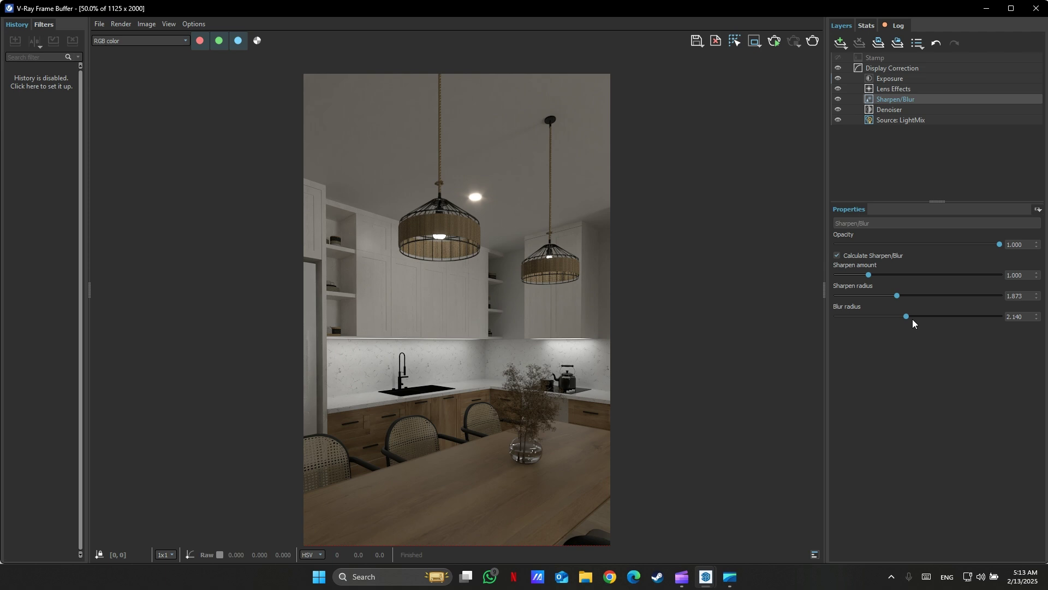
pyautogui.moveTo(908, 317); pyautogui.dragTo(910, 314)
pyautogui.moveTo(604, 281); pyautogui.dragTo(602, 253, button='middle')
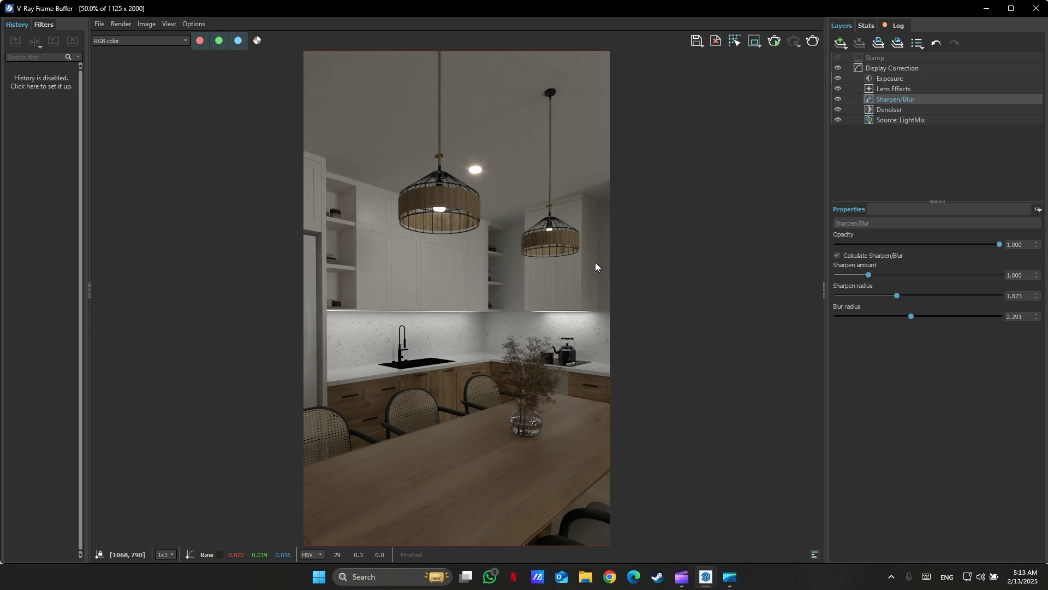
# Set the Denoiser layer's preset to Strong and check the lamps, cabinets and dining table up close
pyautogui.click(891, 110)
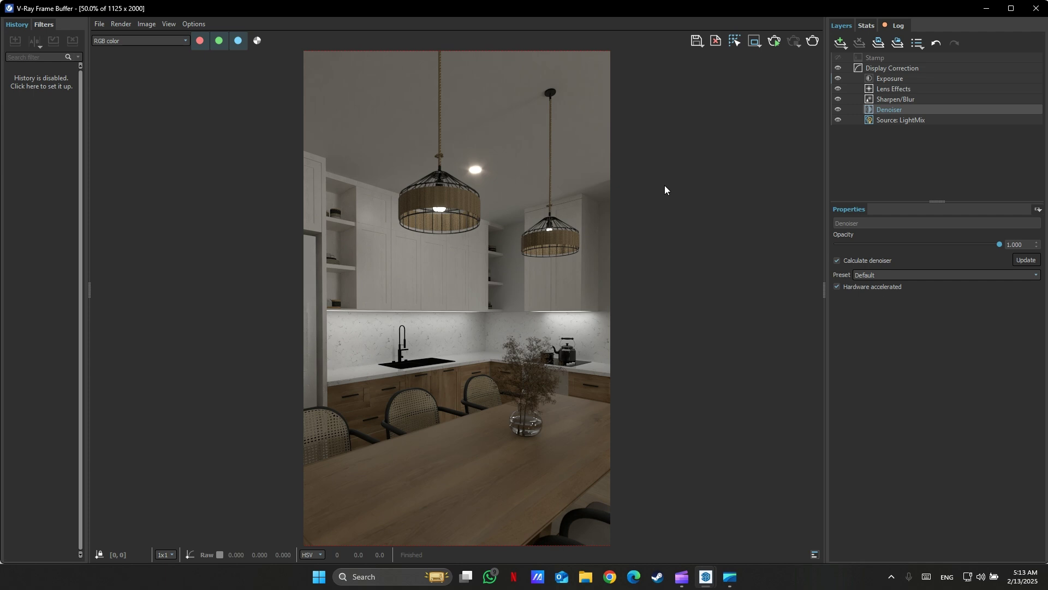
pyautogui.click(873, 277)
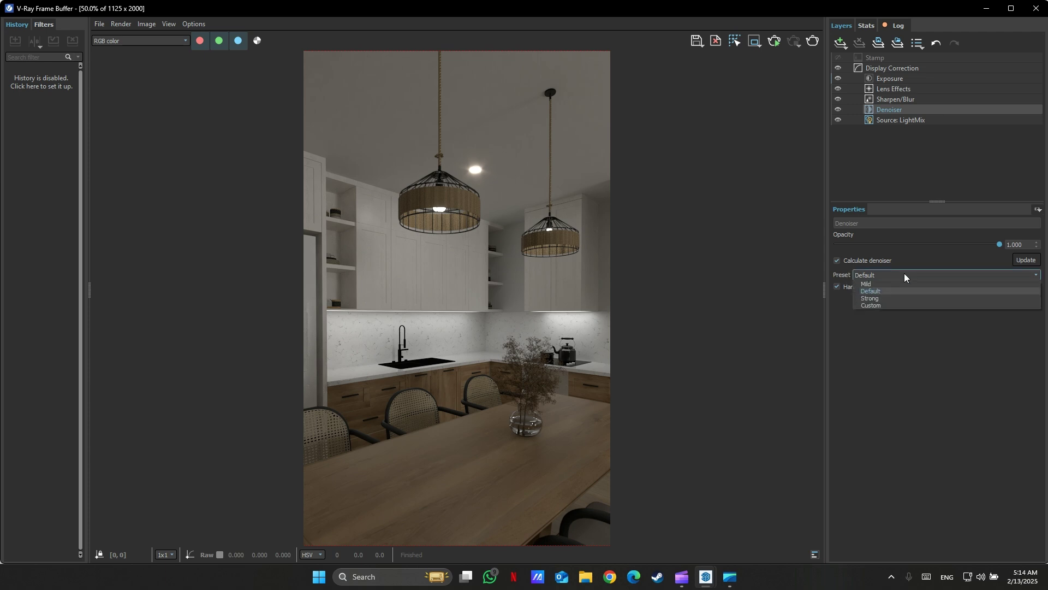
pyautogui.click(879, 299)
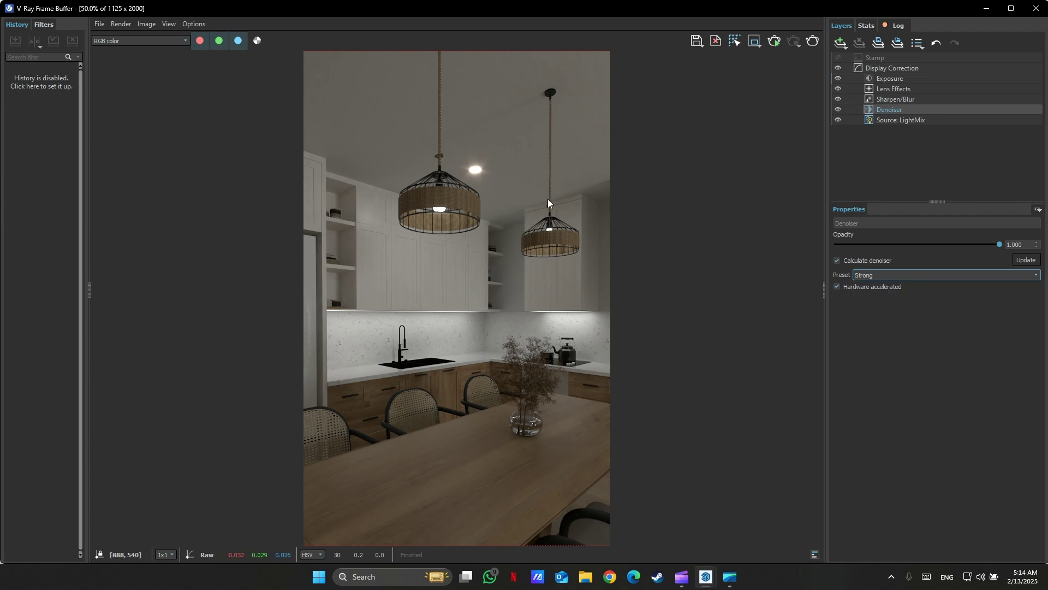
pyautogui.scroll(2, 548, 200)
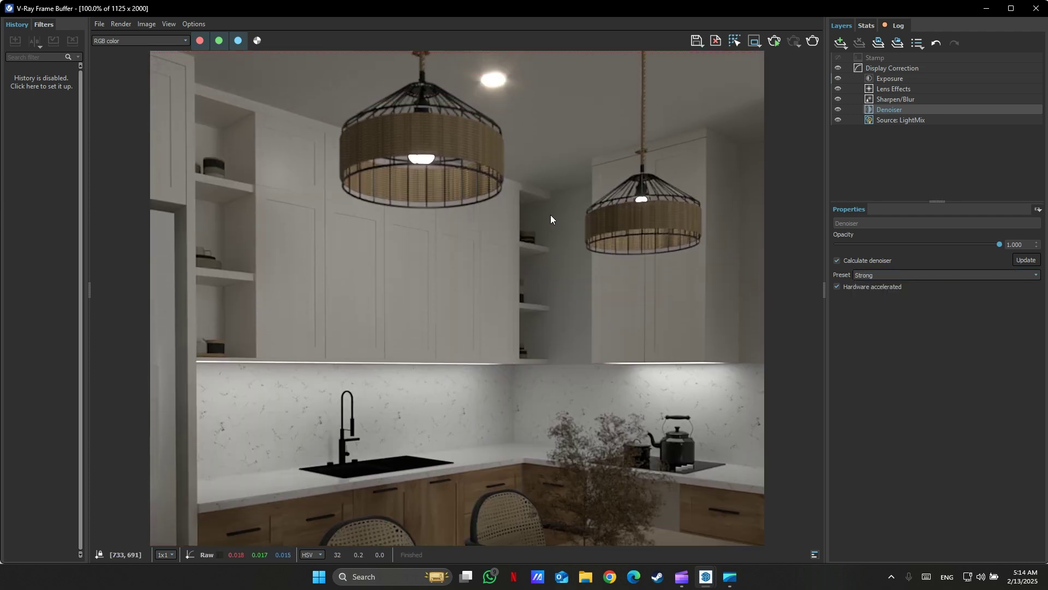
pyautogui.moveTo(551, 215); pyautogui.dragTo(578, 281, button='middle')
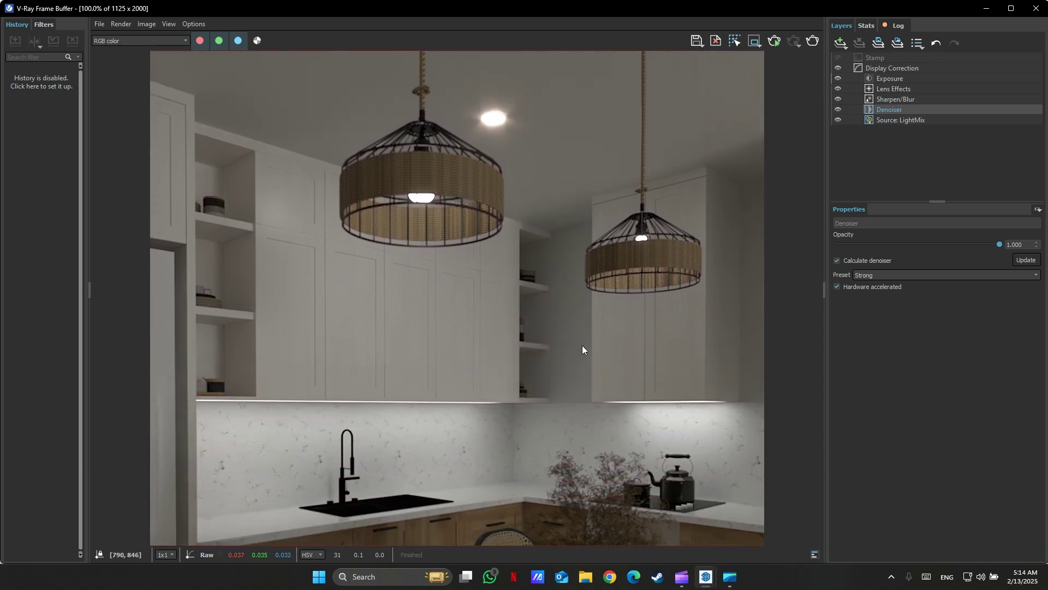
pyautogui.moveTo(592, 392); pyautogui.dragTo(592, 219, button='middle')
pyautogui.moveTo(604, 409); pyautogui.dragTo(602, 270, button='middle')
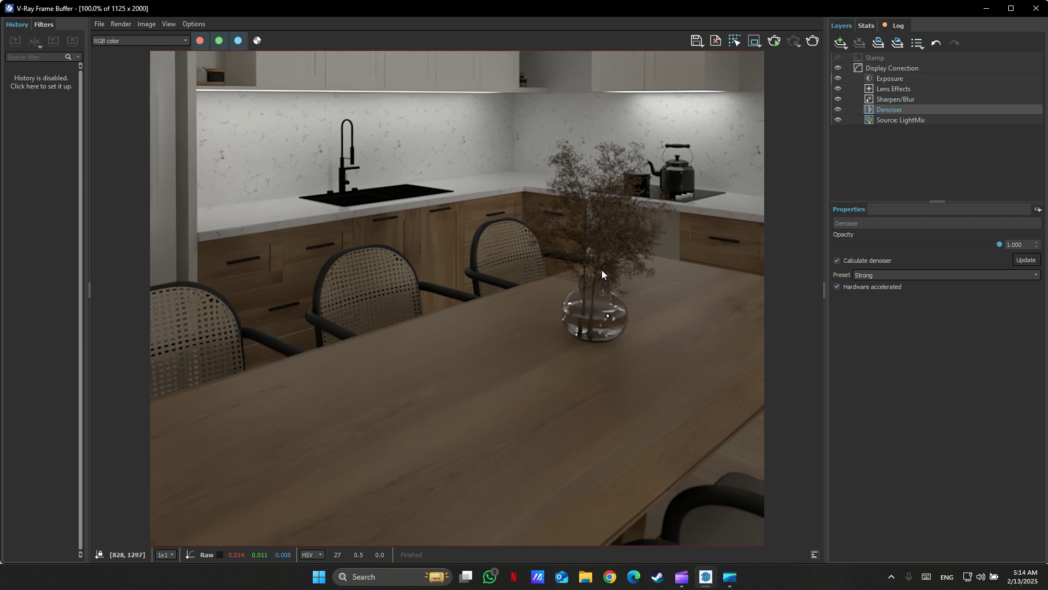
pyautogui.scroll(-2, 602, 270)
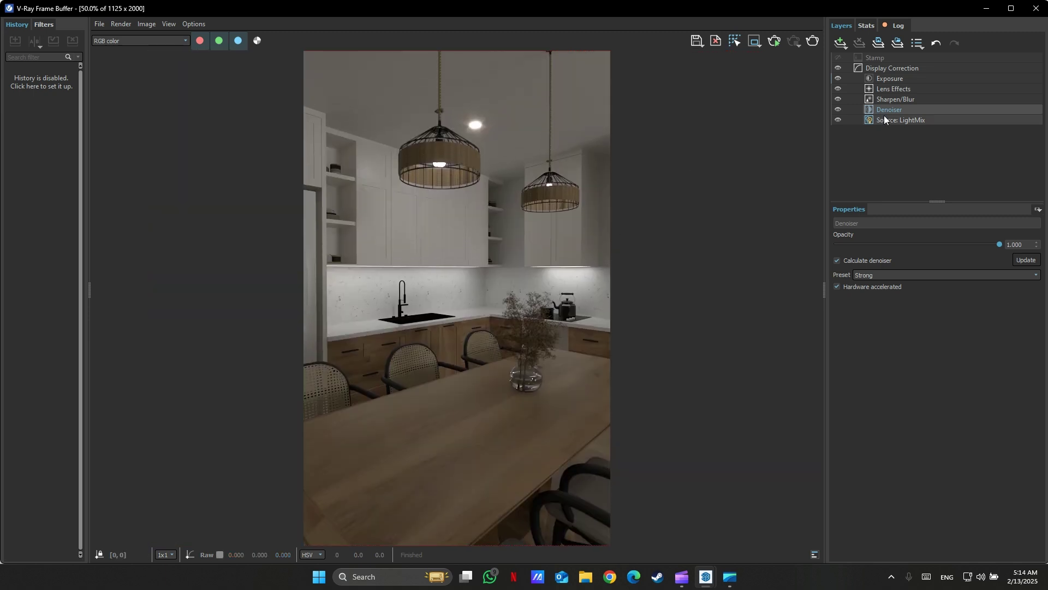
# In the LightMix source, switch off Mesh Lights 2, 5, 6, 7 and 15 to 20 and Rectangle Light 23, and review the render
pyautogui.click(885, 118)
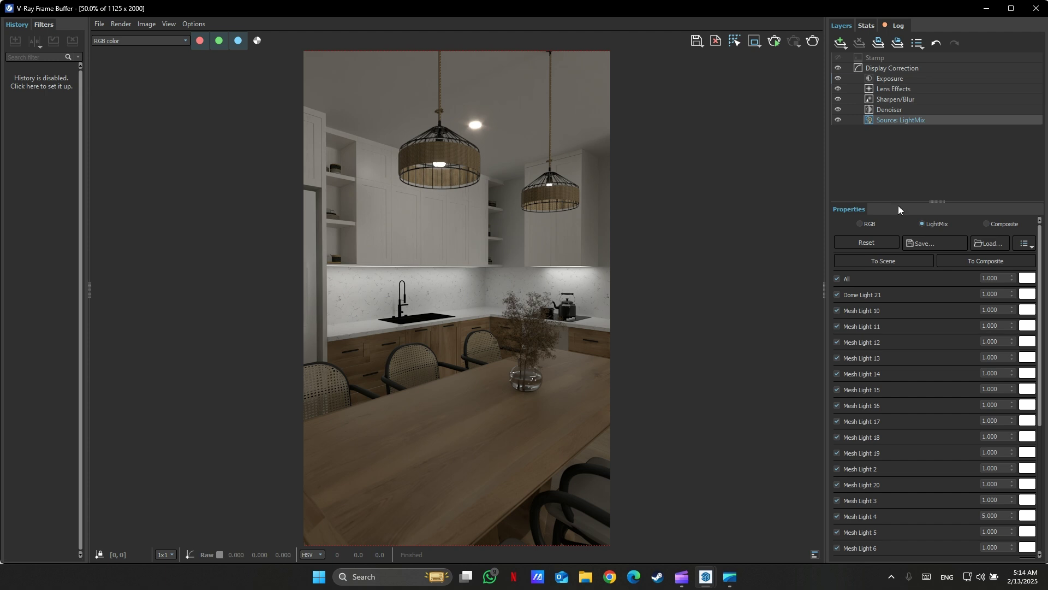
pyautogui.scroll(-5, 900, 394)
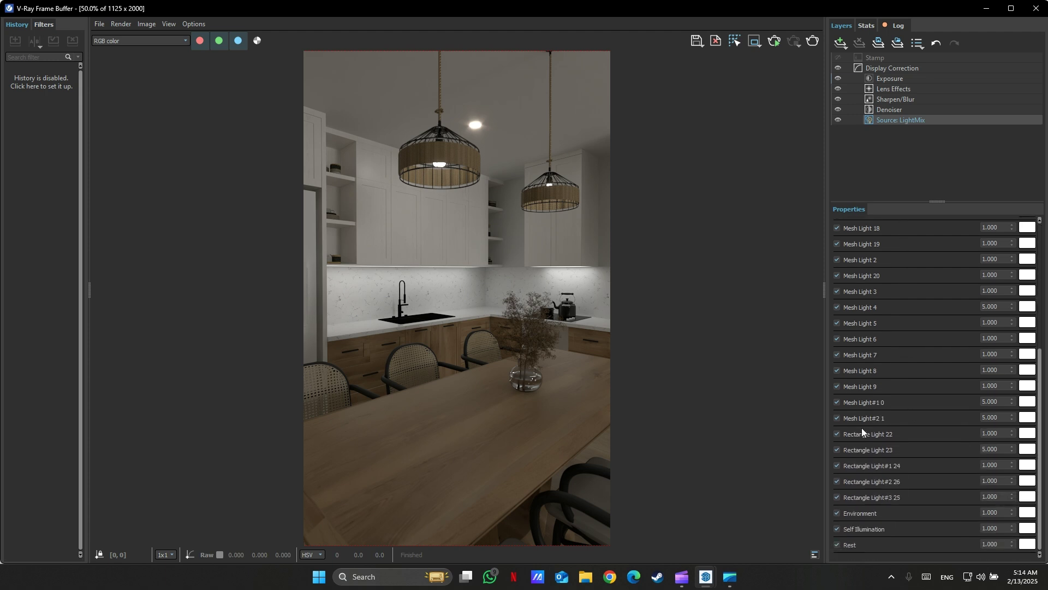
pyautogui.scroll(1, 840, 412)
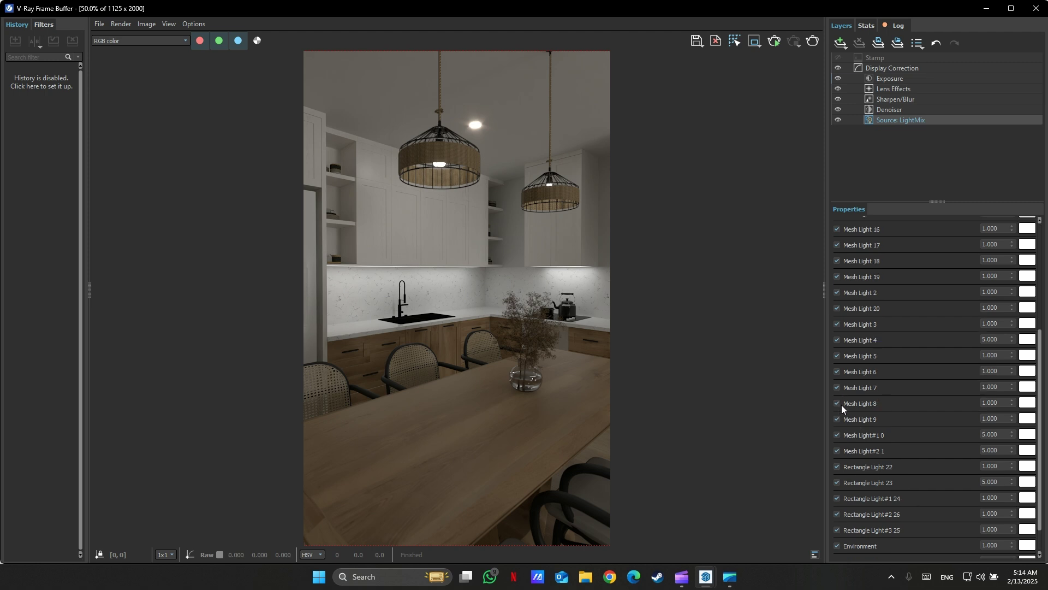
pyautogui.click(837, 434)
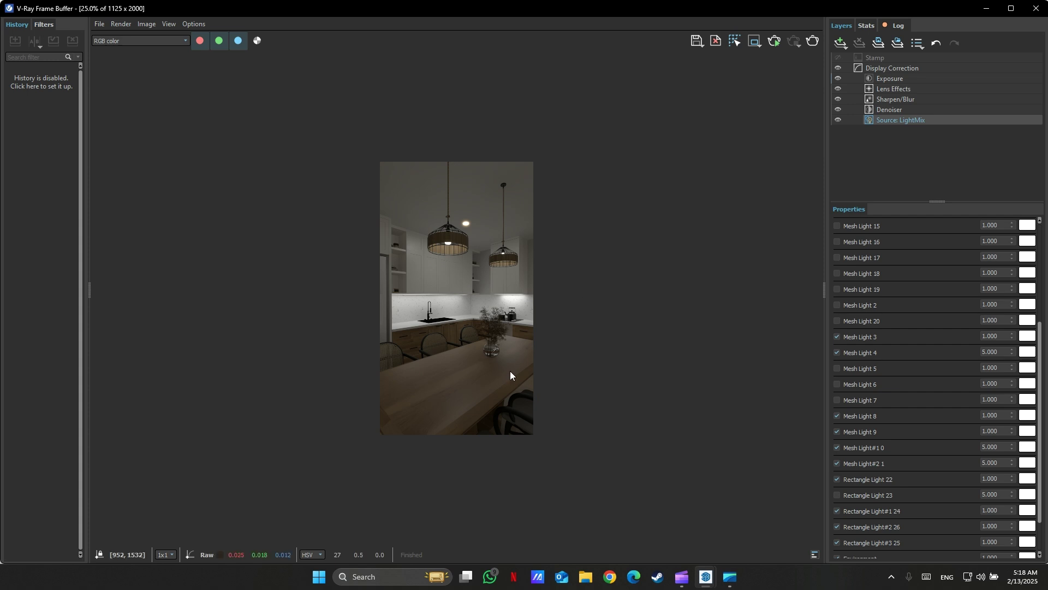
pyautogui.scroll(1, 510, 370)
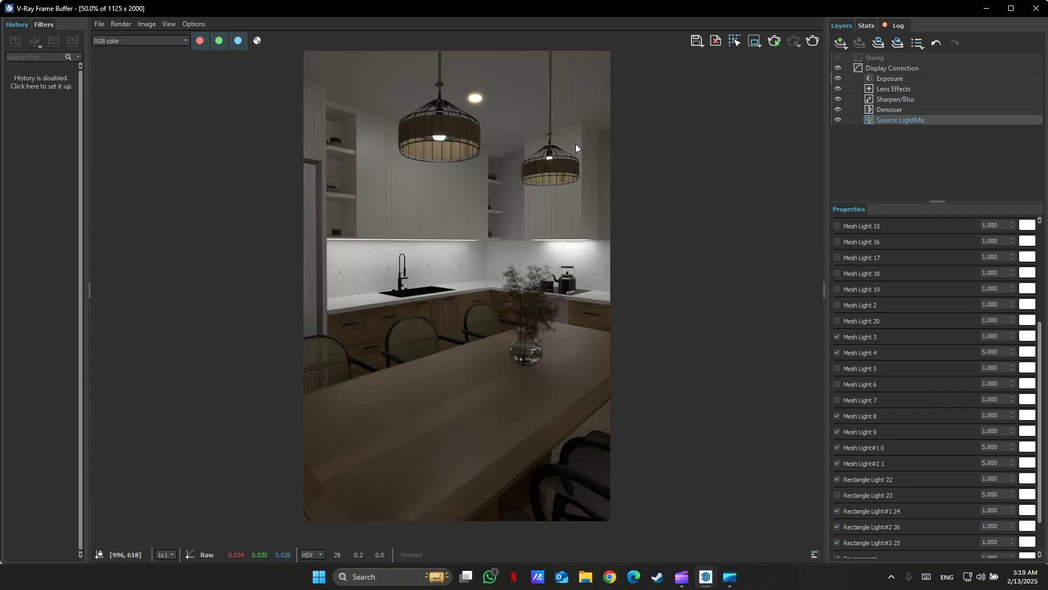
pyautogui.moveTo(577, 140); pyautogui.dragTo(586, 205, button='middle')
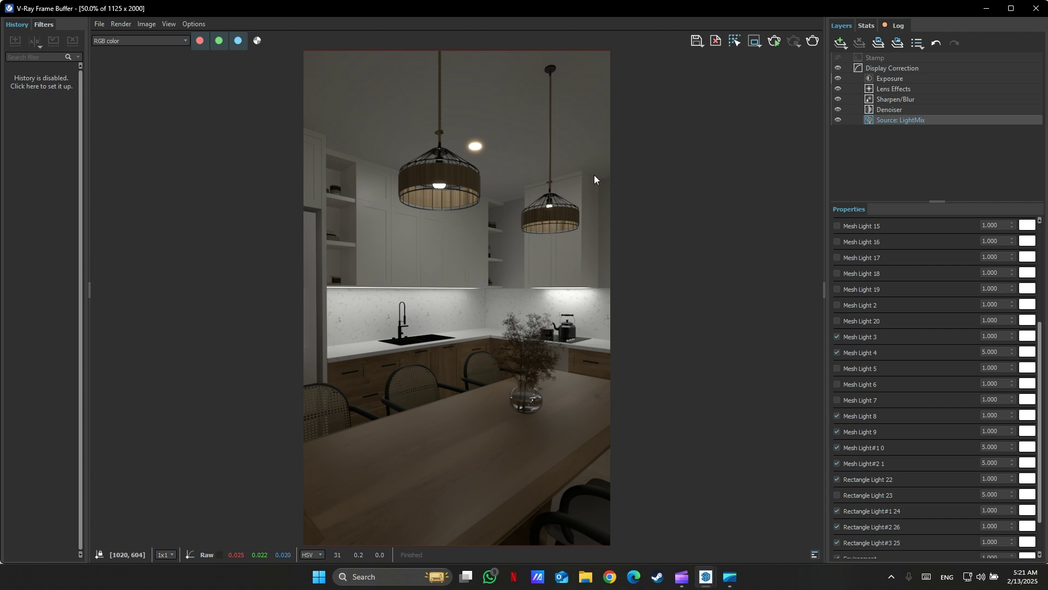
# Save the render to the Desktop as a PNG image named "kitchen scene"
pyautogui.click(696, 38)
pyautogui.write('k')
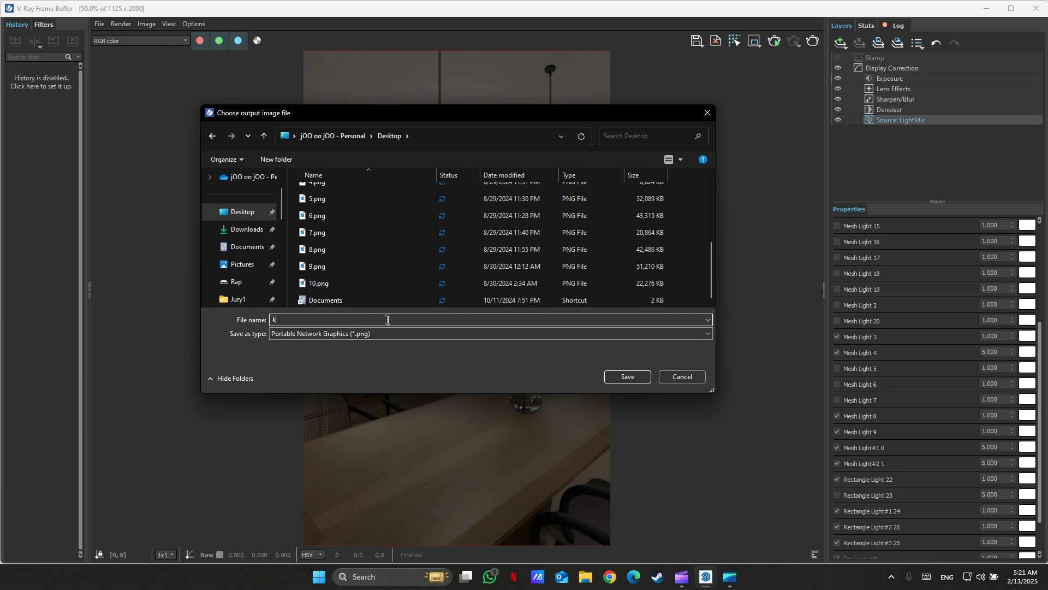
pyautogui.write('itchen scene')
pyautogui.click(628, 377)
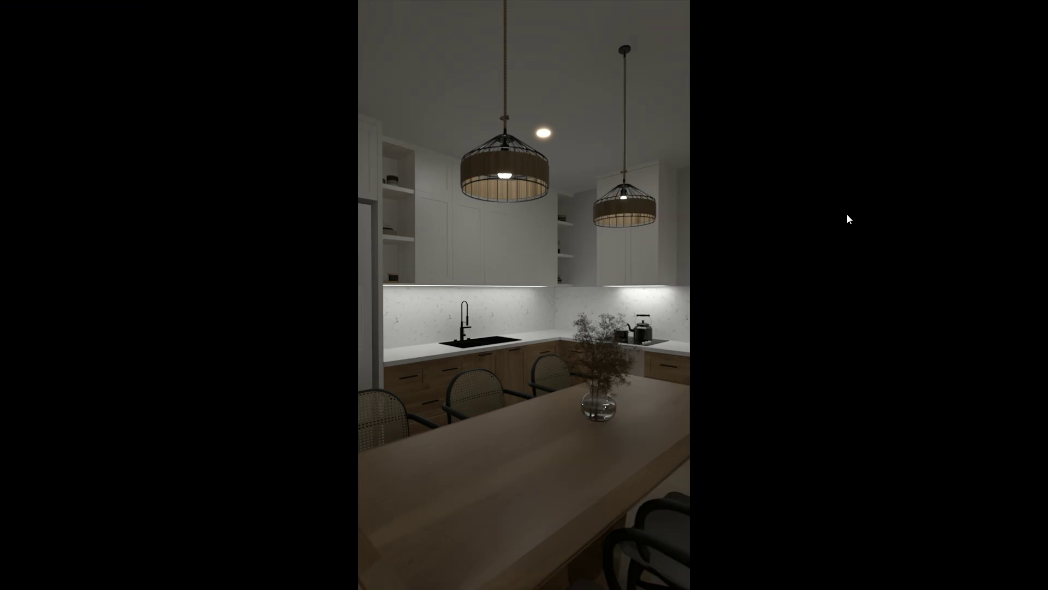
# View the finished kitchen image full screen and examine its pendant lamps and cabinets up close
pyautogui.scroll(4, 595, 538)
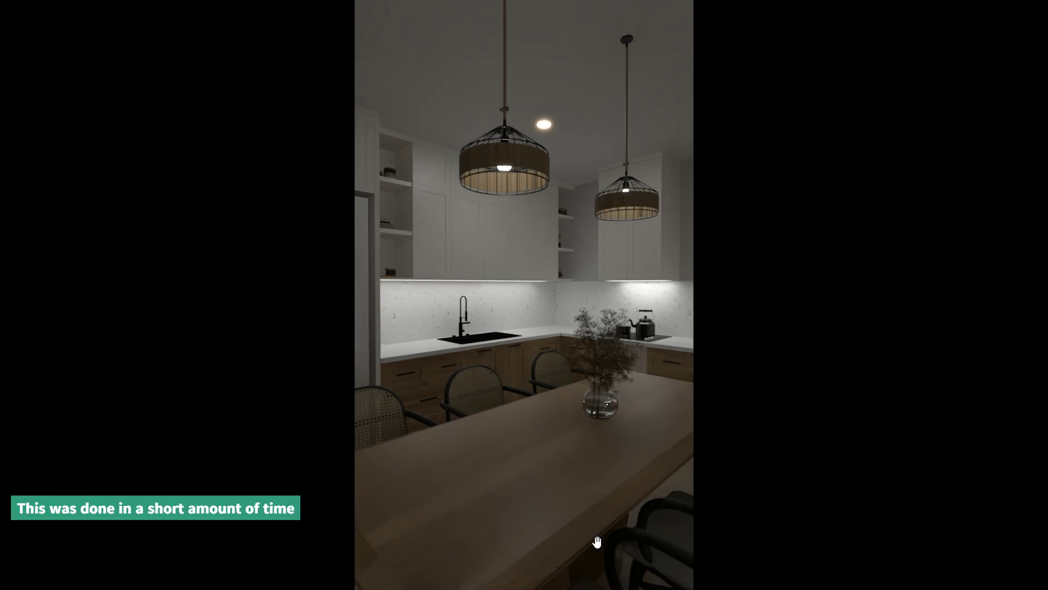
pyautogui.moveTo(599, 178); pyautogui.dragTo(600, 415)
pyautogui.scroll(-1, 620, 415)
pyautogui.scroll(-2, 619, 414)
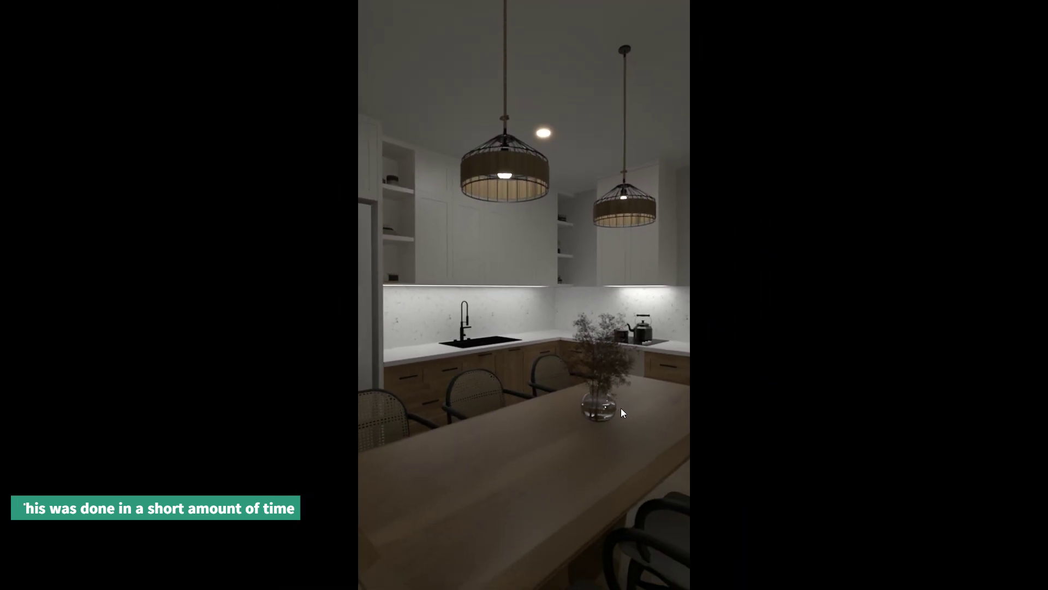